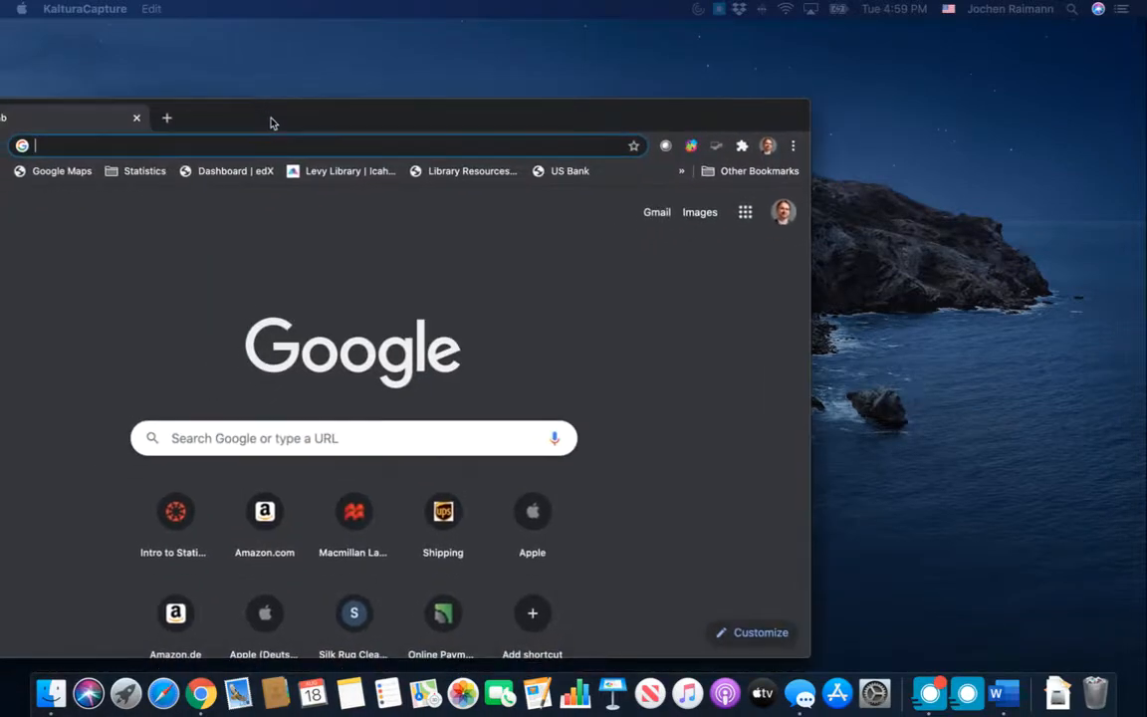
# Step: Search the web for "download r" and open the Download R page of the Comprehensive R Archive Network
pyautogui.moveTo(272, 118); pyautogui.dragTo(441, 83)
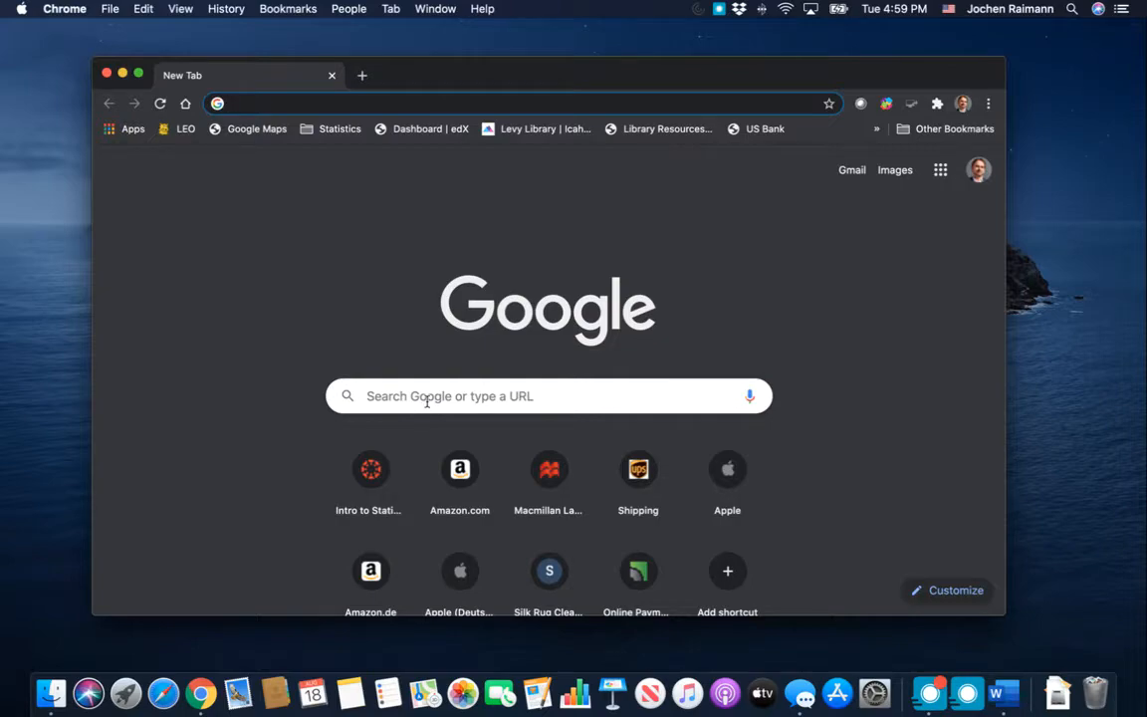
pyautogui.write('download r')
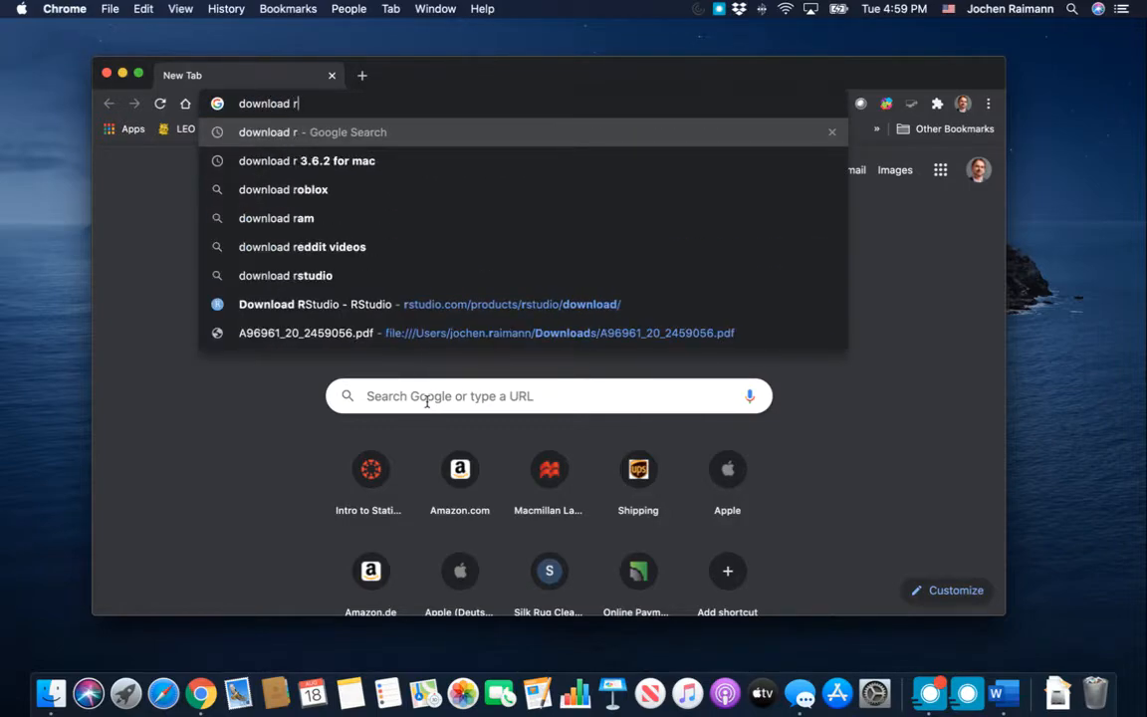
pyautogui.press('Return')
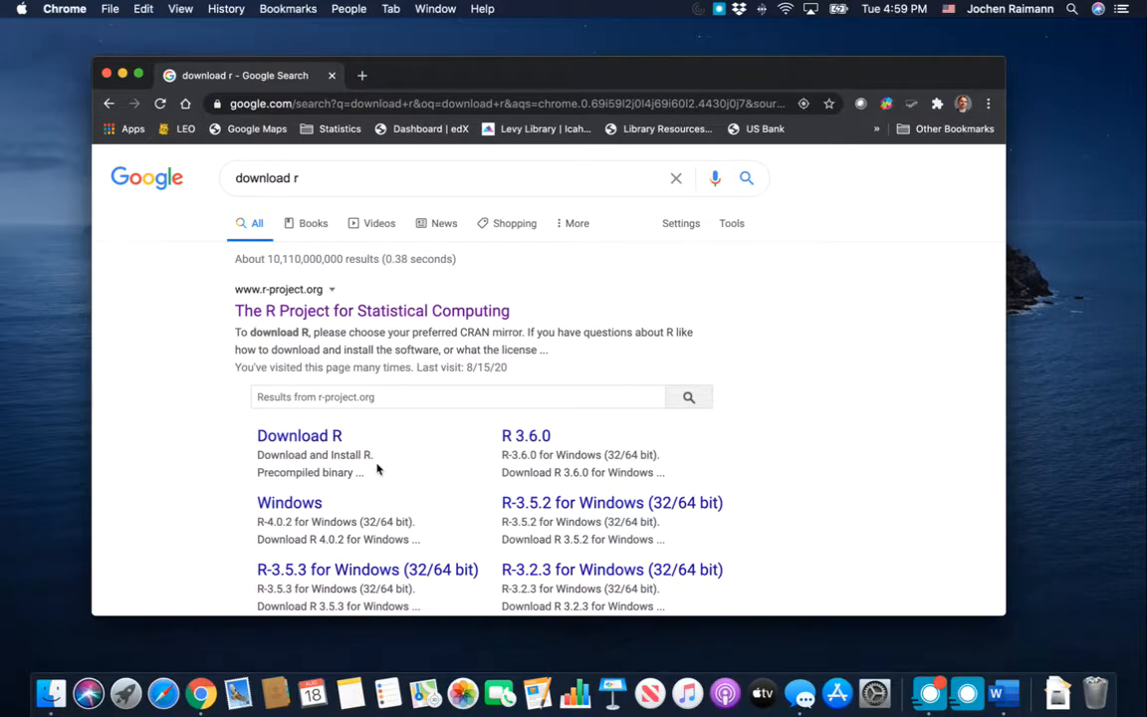
pyautogui.click(317, 442)
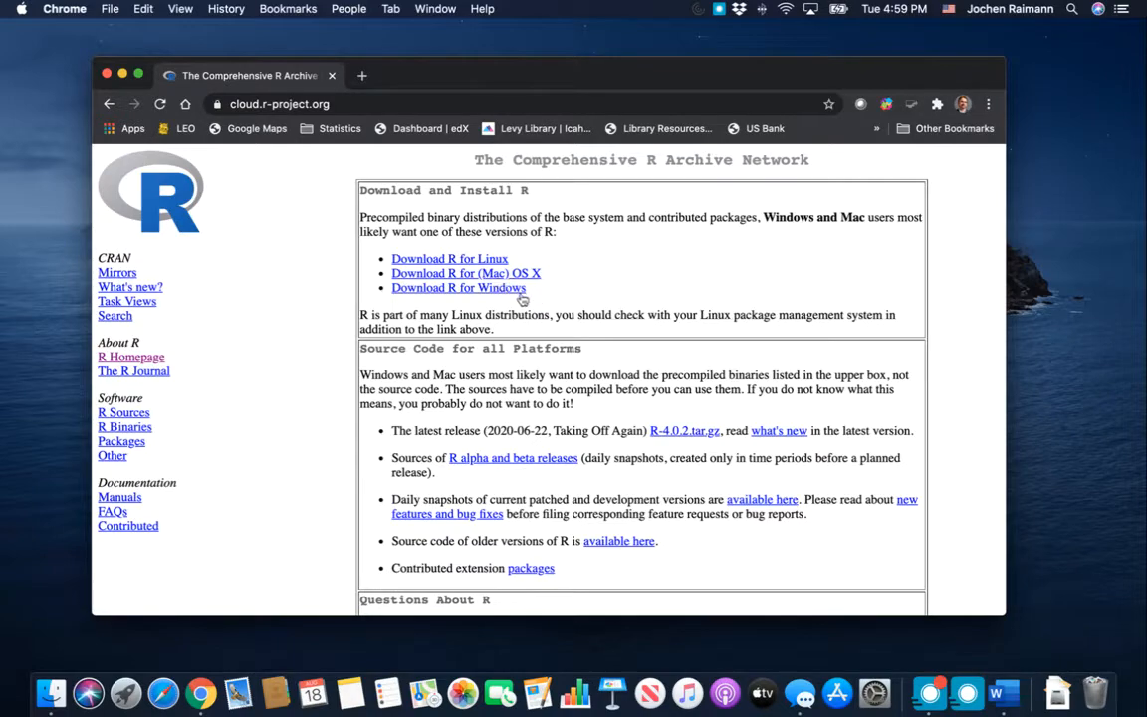
# Step: Return to the search results and reopen the Download R page from the R Project entry
pyautogui.click(107, 104)
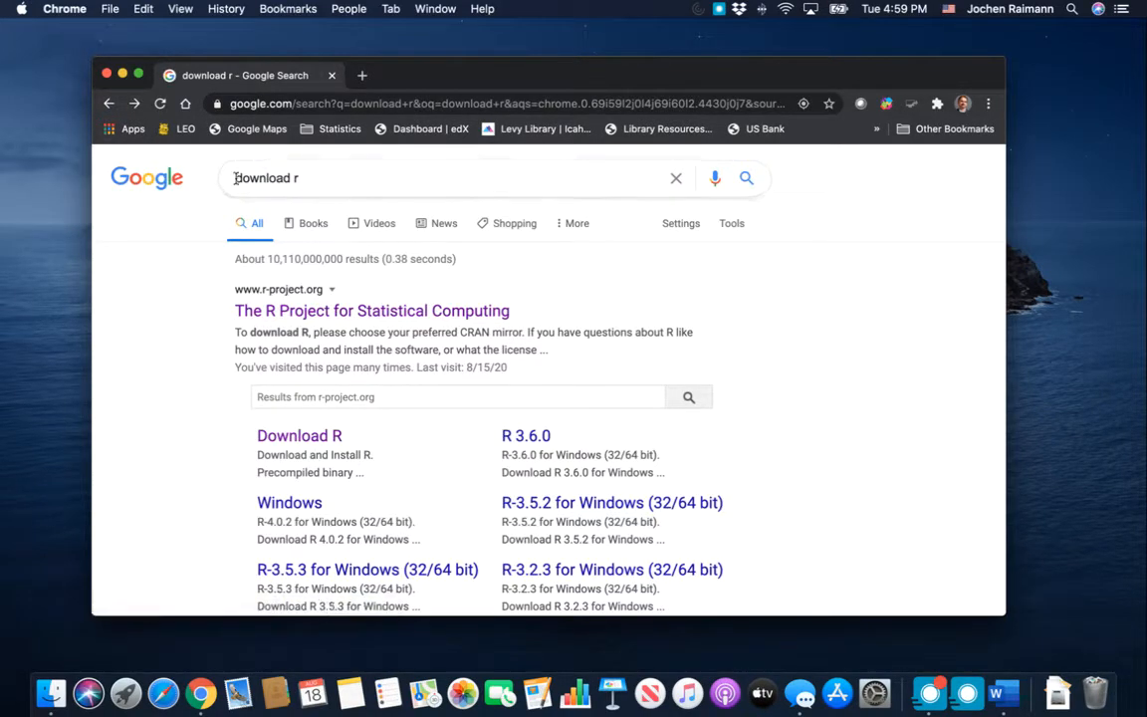
pyautogui.click(277, 310)
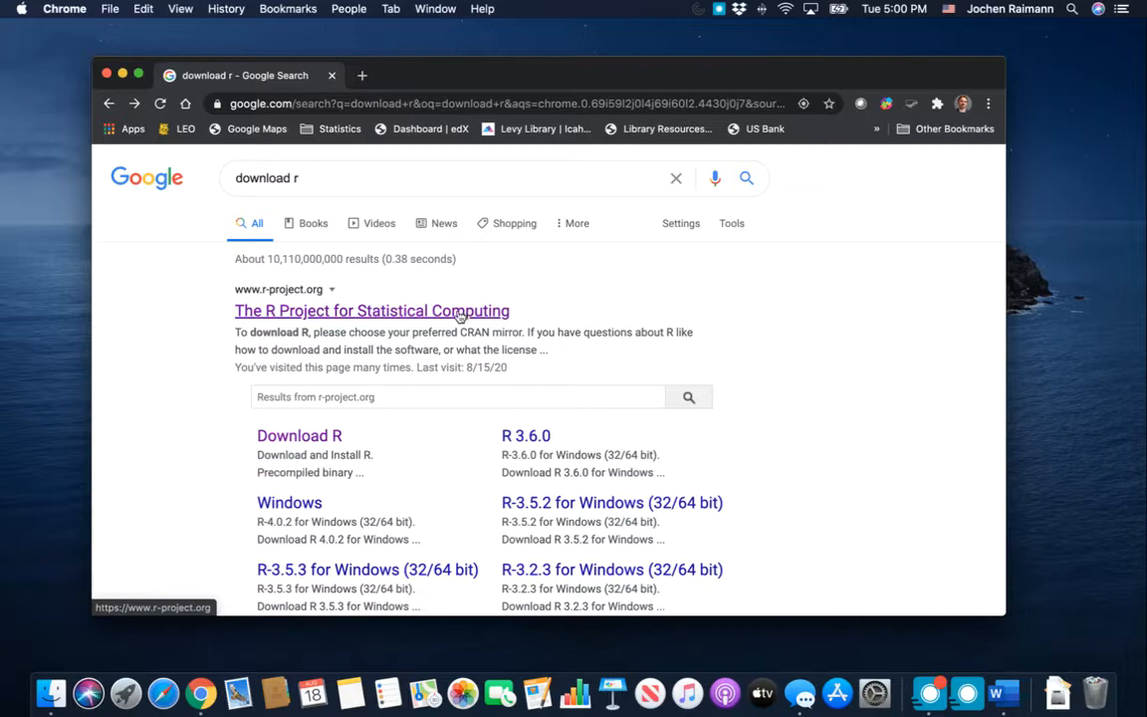
pyautogui.click(304, 442)
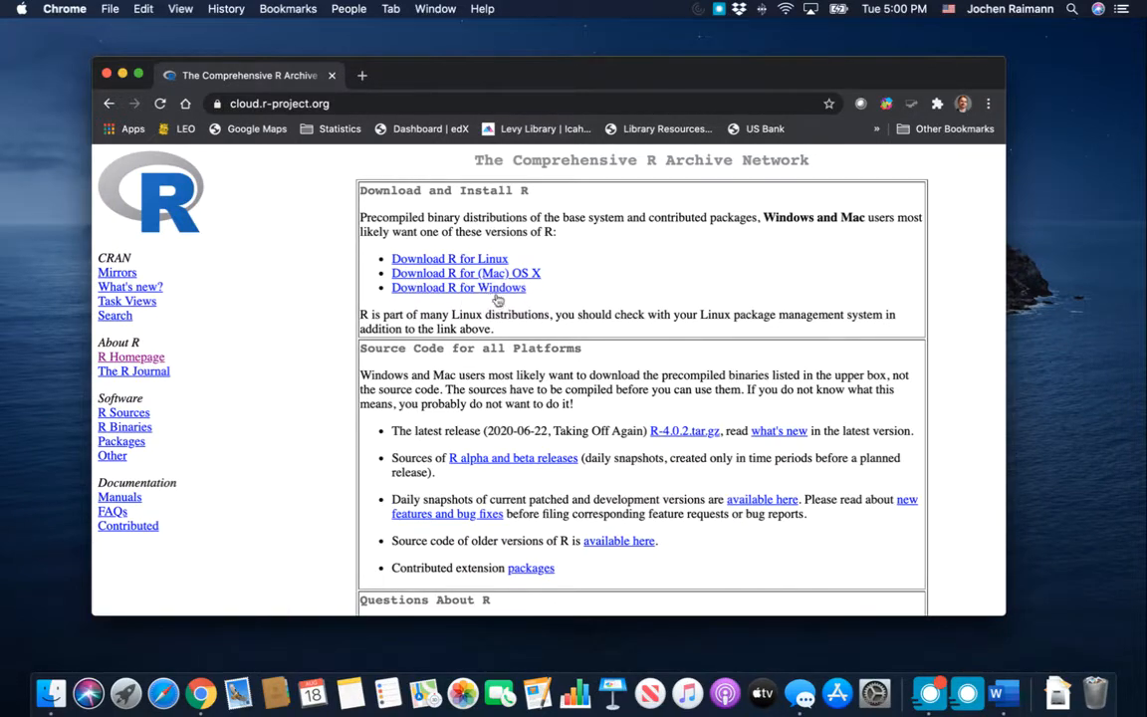
# Step: Download the latest release package R-4.0.2.pkg for (Mac) OS X and keep the file despite the browser's warning
pyautogui.click(464, 277)
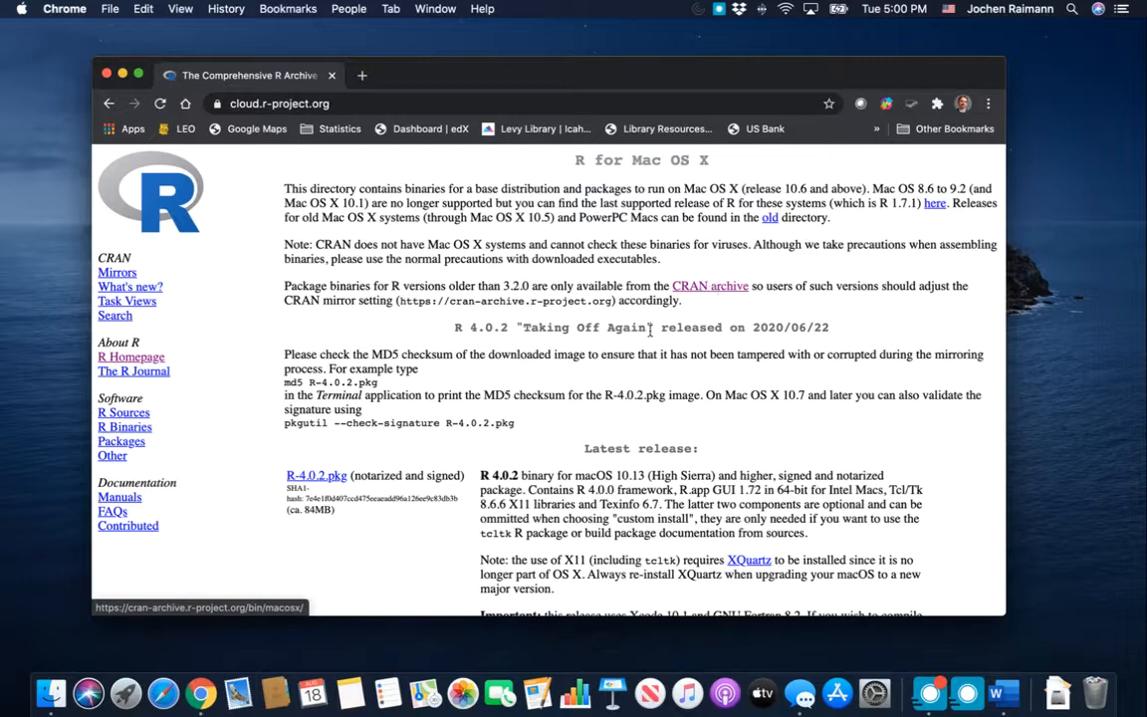
pyautogui.scroll(-3, 469, 460)
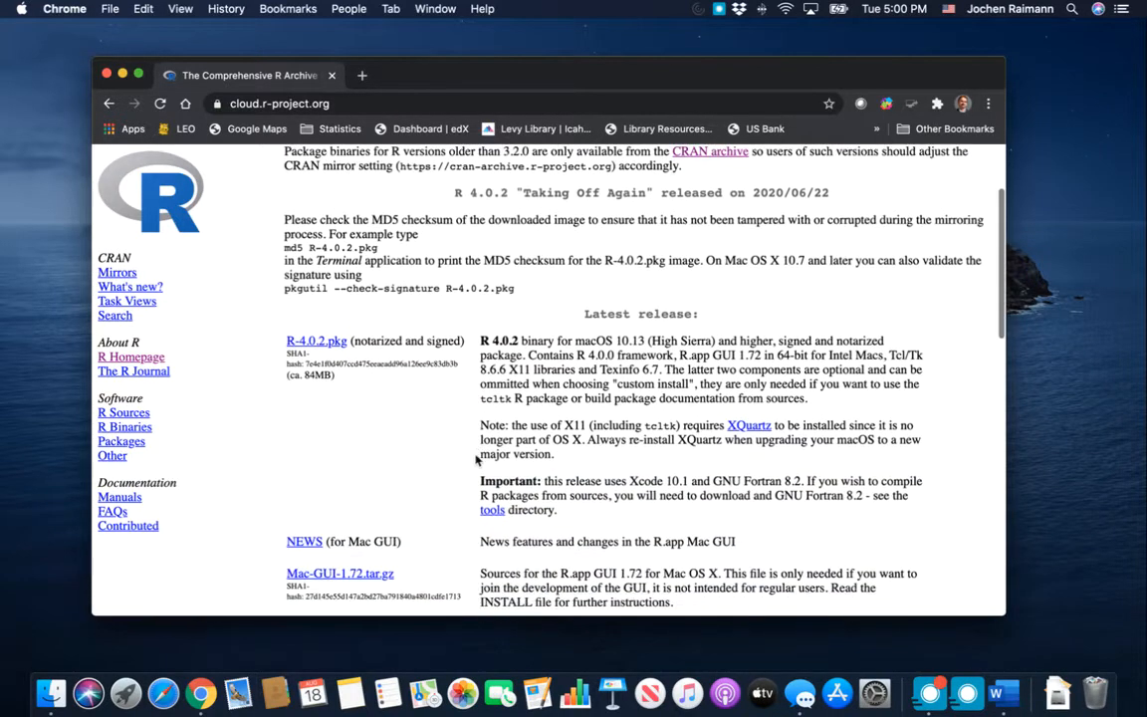
pyautogui.click(328, 344)
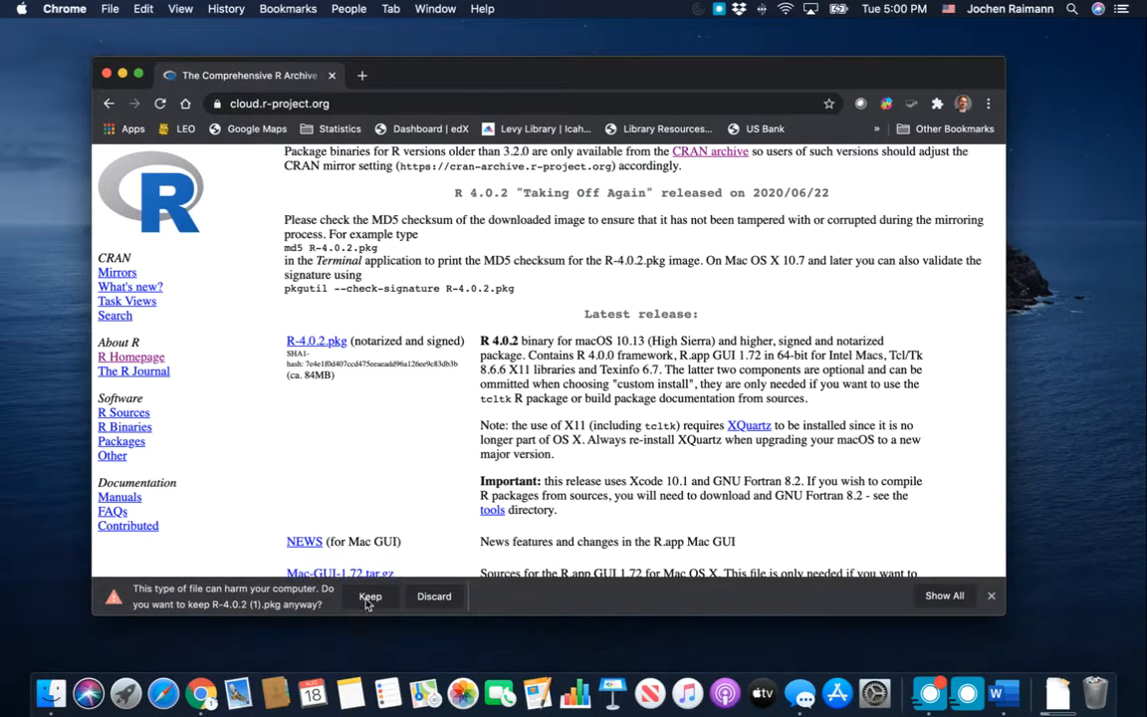
pyautogui.scroll(3, 549, 391)
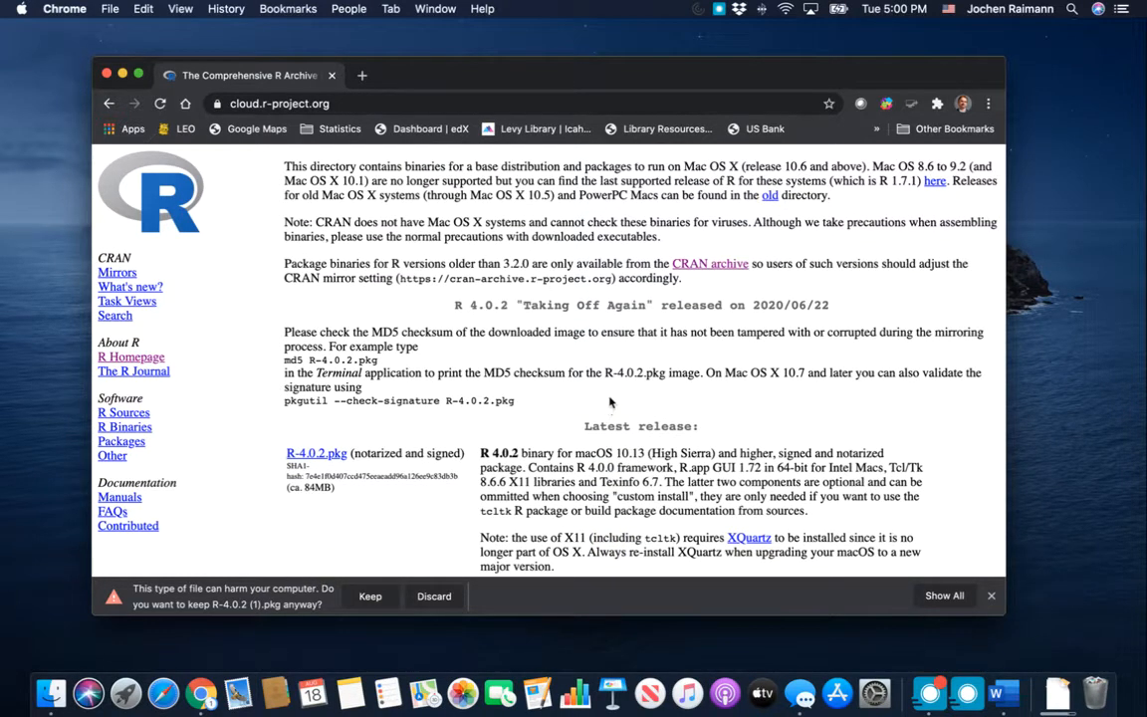
pyautogui.scroll(1, 610, 400)
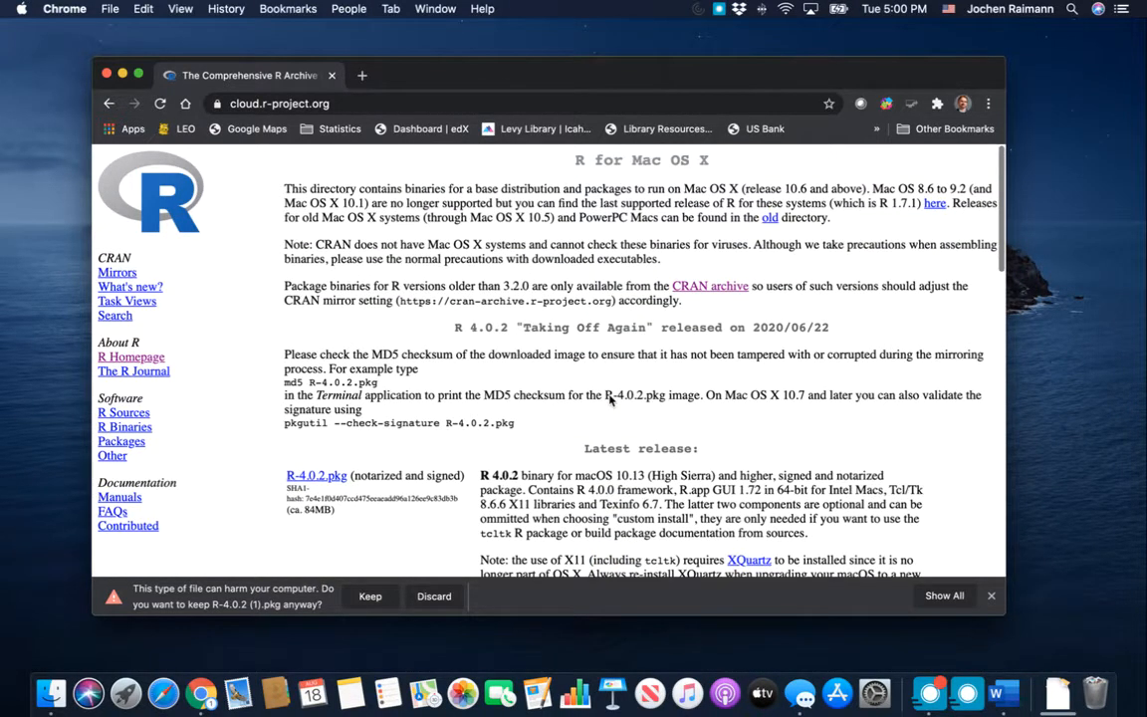
pyautogui.scroll(-4, 611, 400)
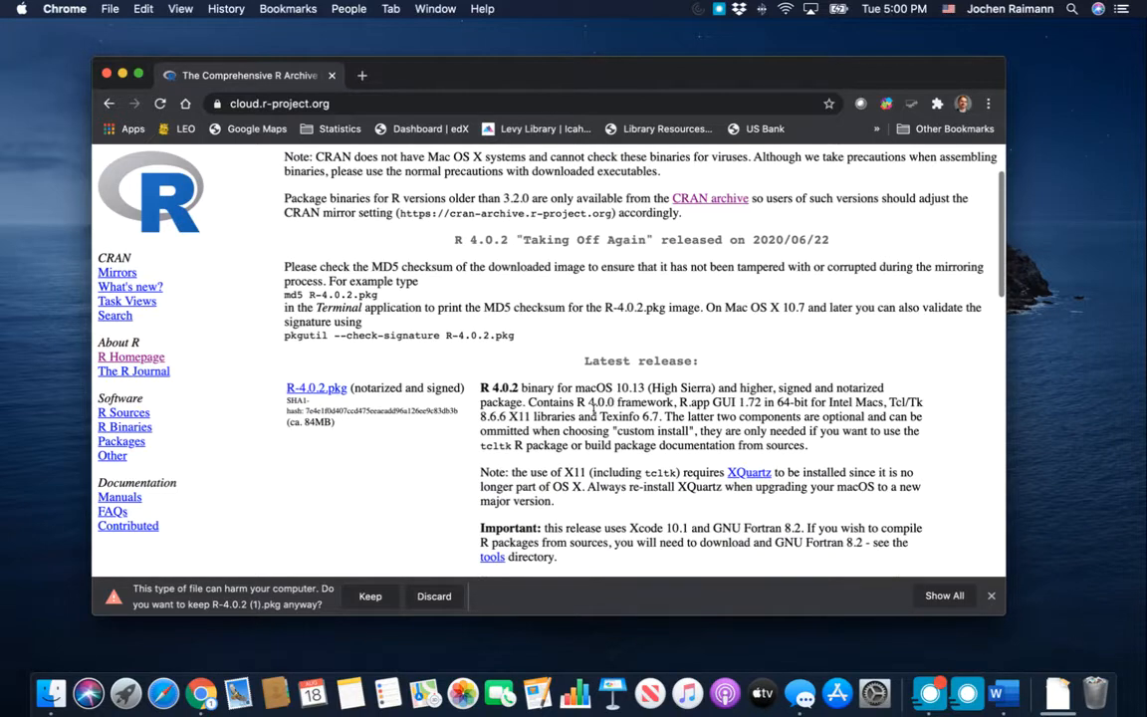
pyautogui.click(370, 598)
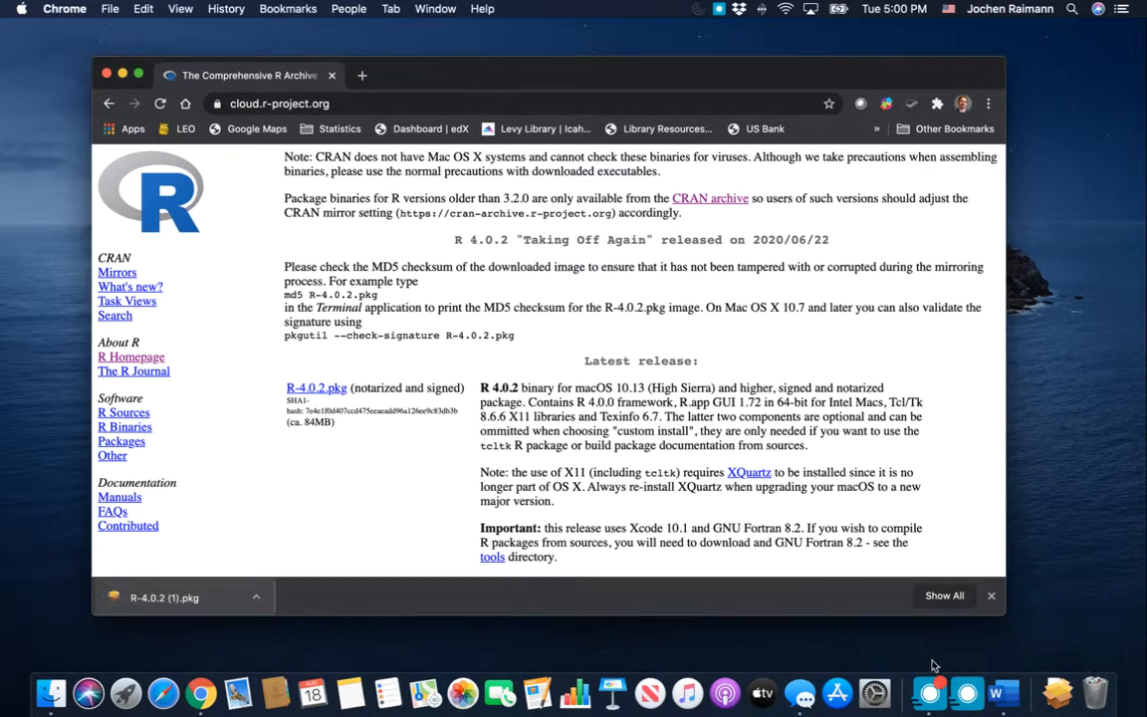
# Step: Open the downloaded R-4.0.2.pkg installer, proceed through its introductory pages and agree to the software license
pyautogui.click(1059, 694)
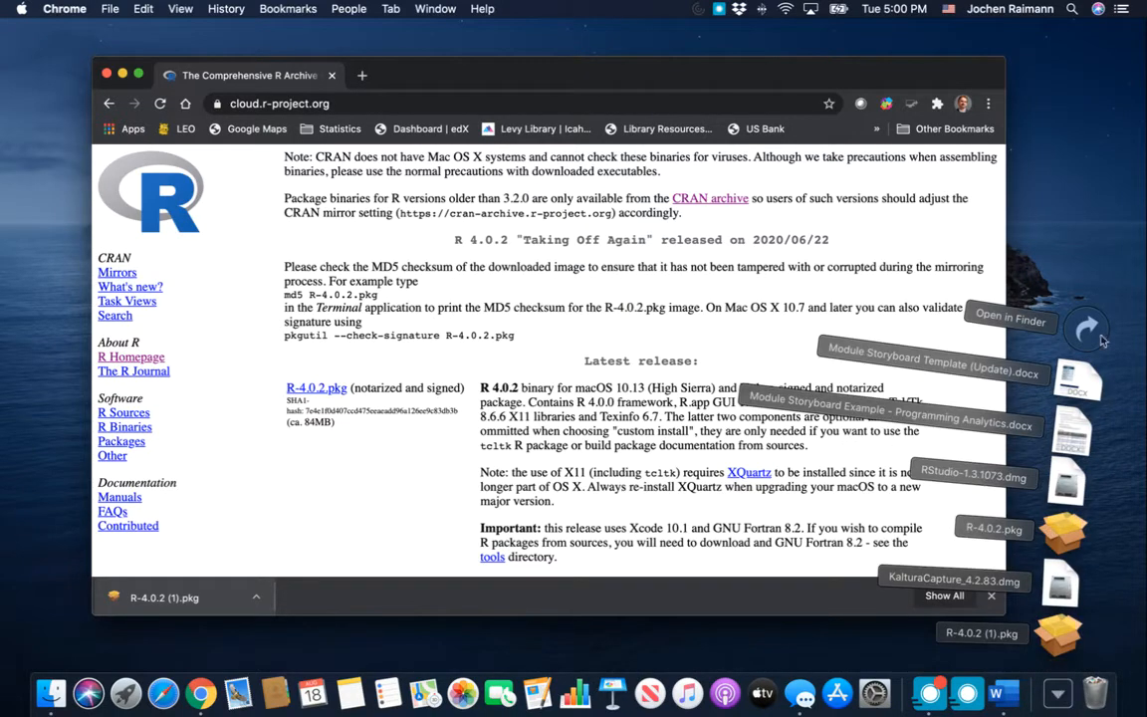
pyautogui.click(1061, 538)
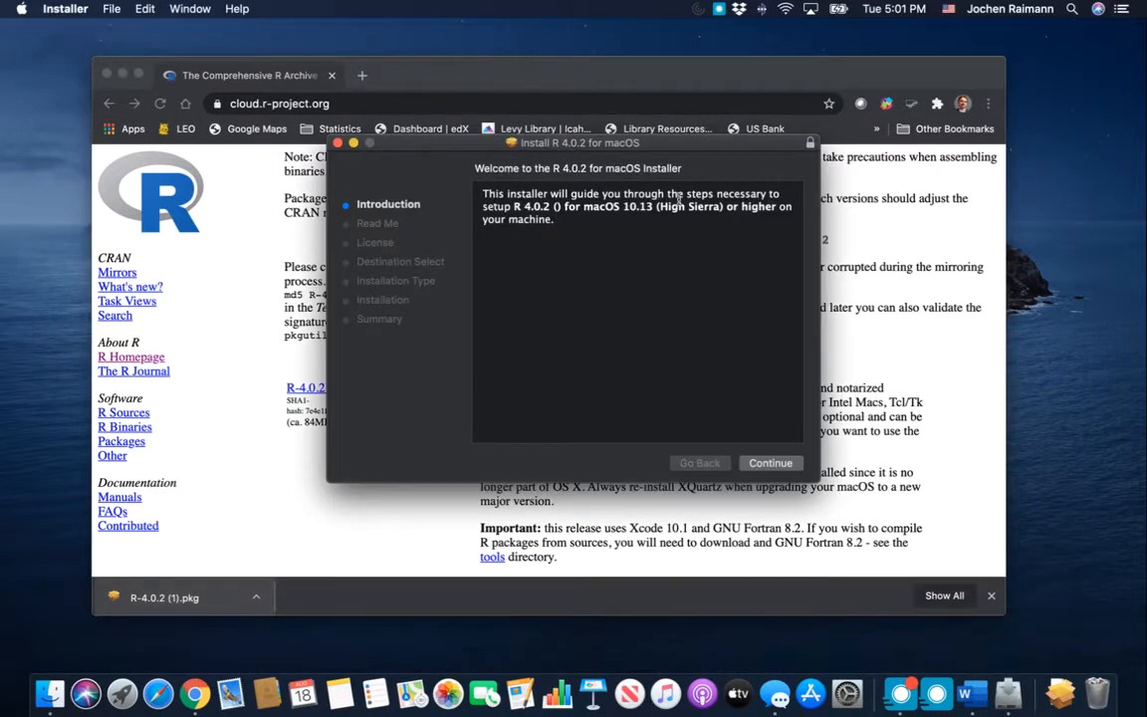
pyautogui.click(771, 465)
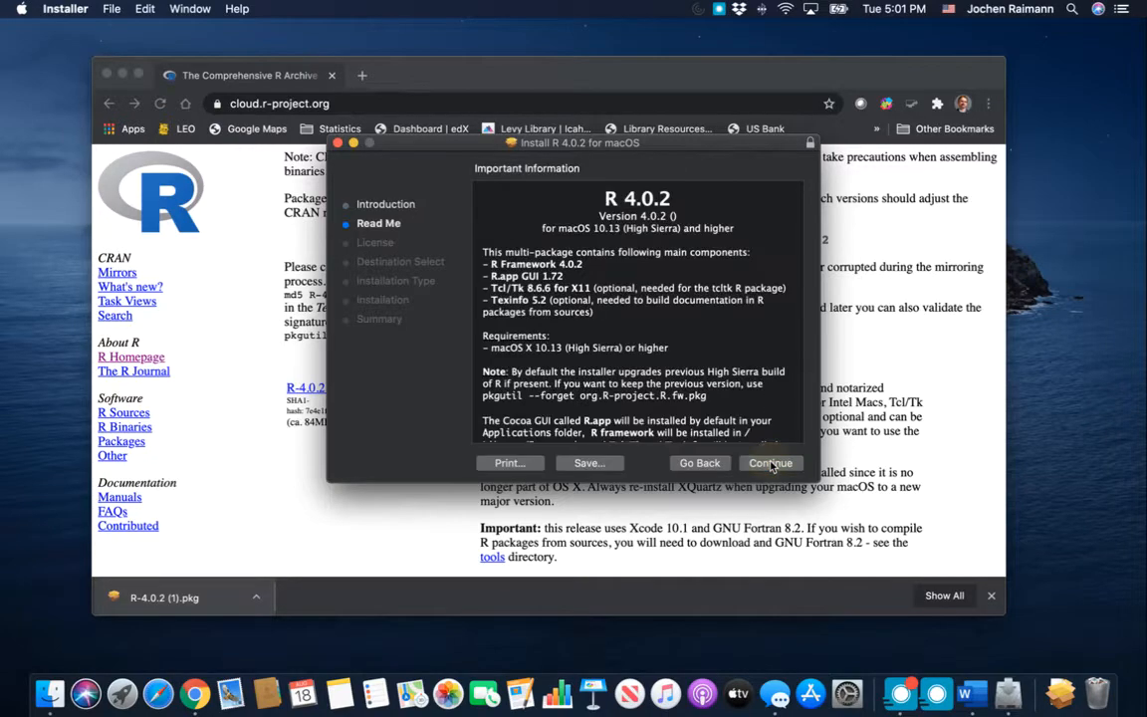
pyautogui.click(771, 464)
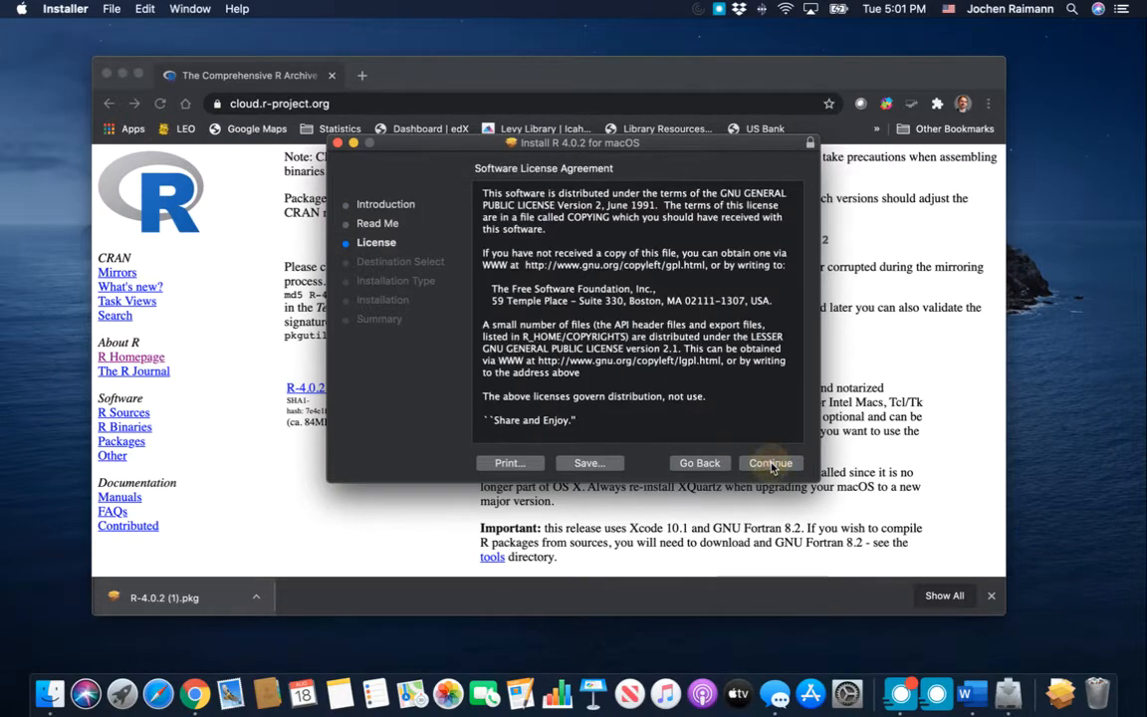
pyautogui.click(773, 465)
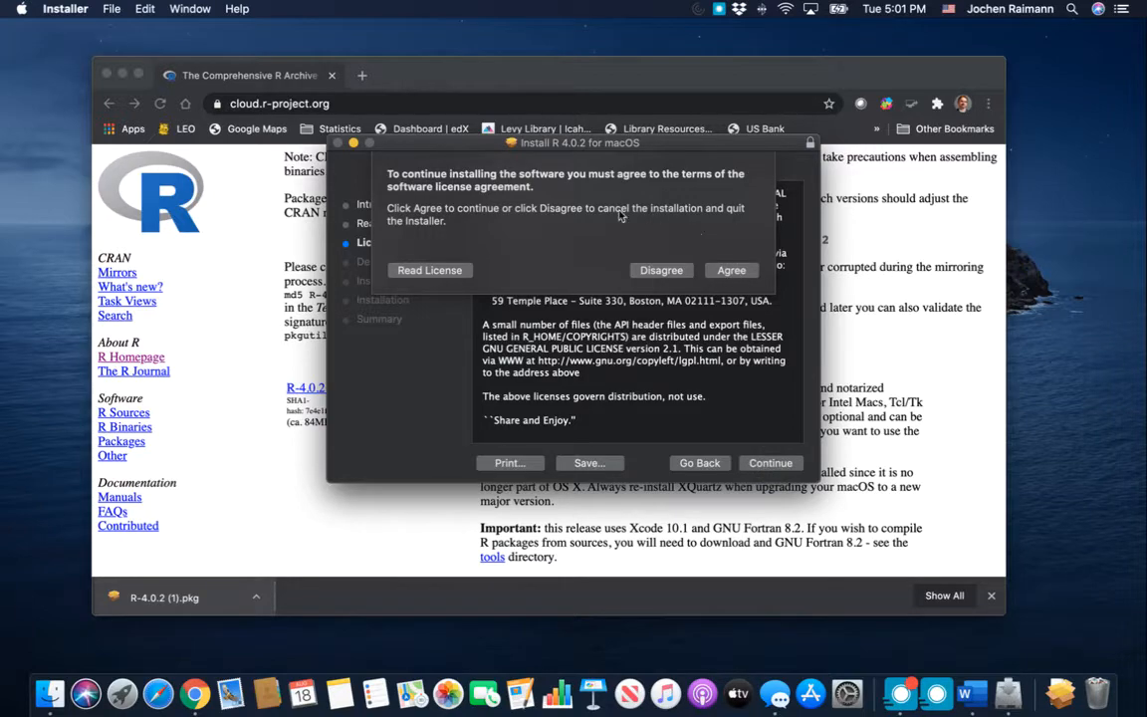
pyautogui.click(733, 272)
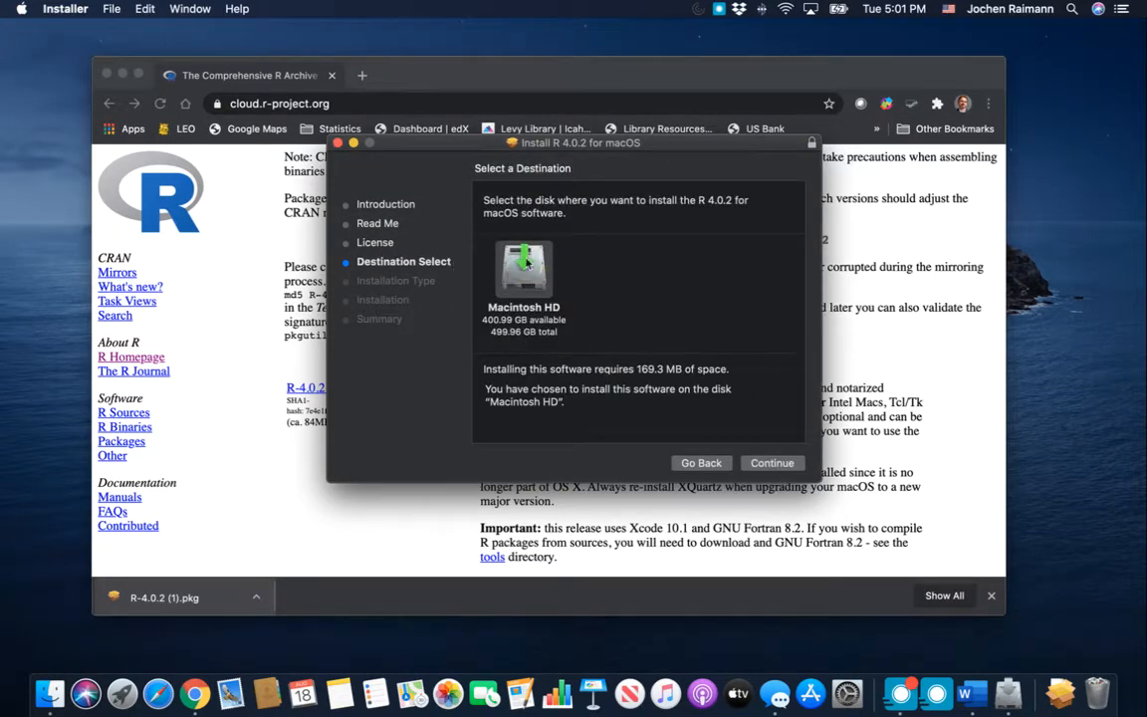
# Step: Perform the standard R 4.0.2 installation on Macintosh HD and move the installer to the Trash when closing it
pyautogui.click(782, 465)
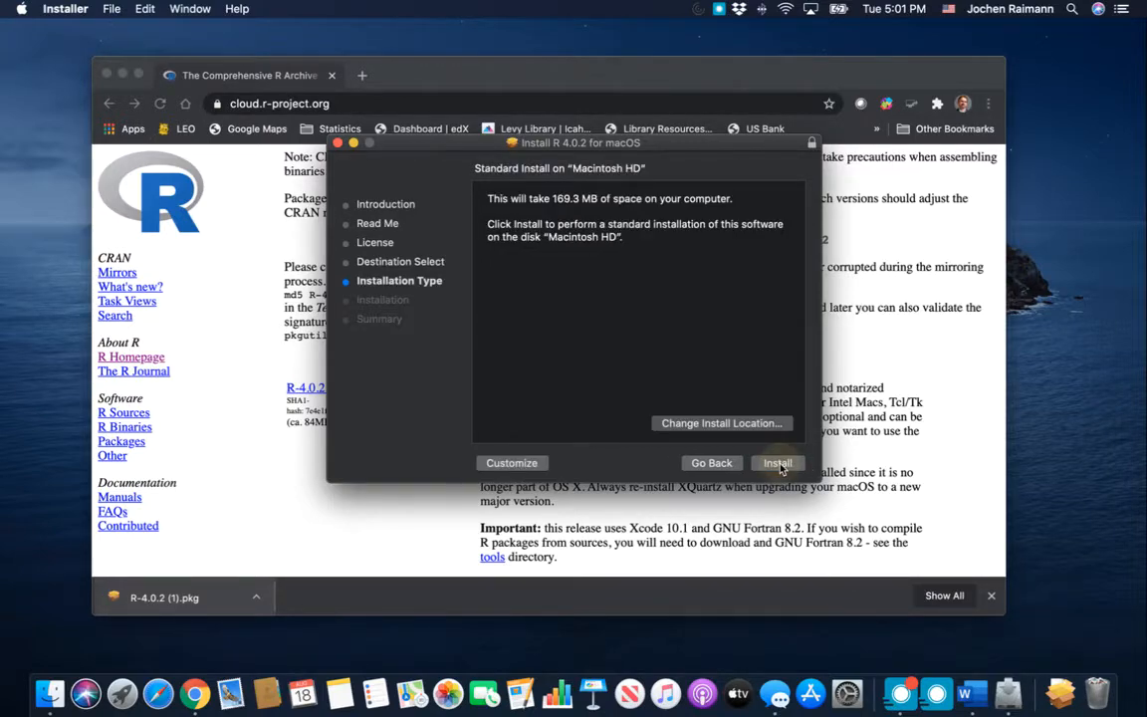
pyautogui.click(778, 464)
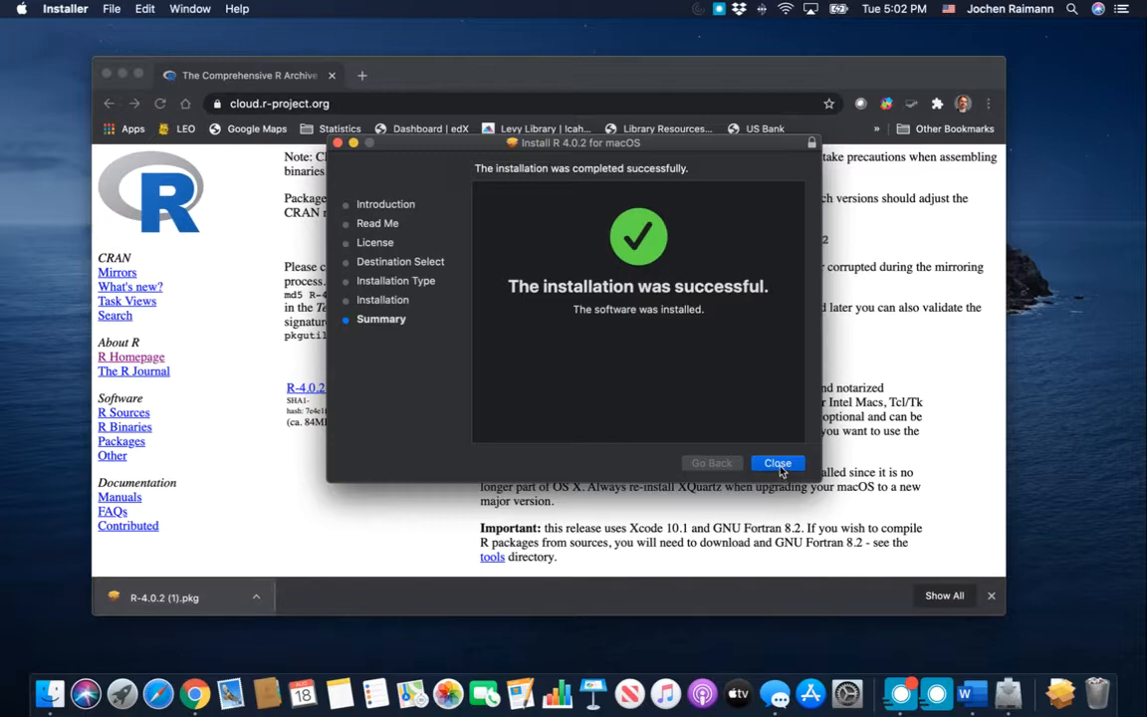
pyautogui.click(778, 466)
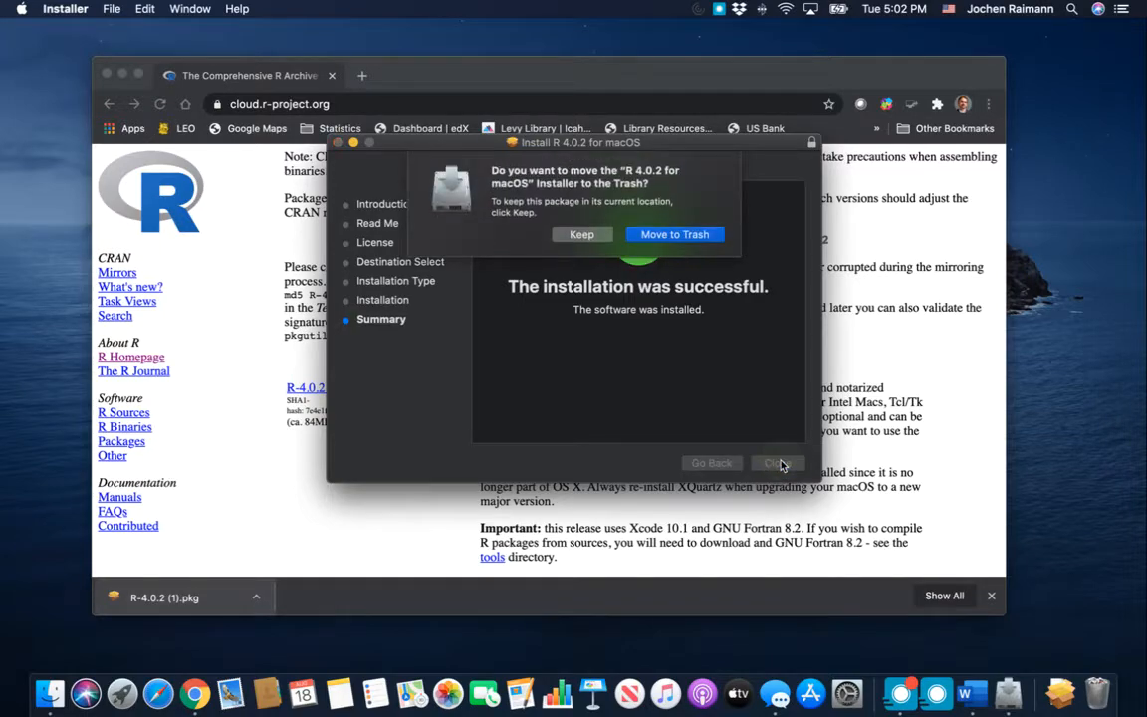
pyautogui.click(677, 236)
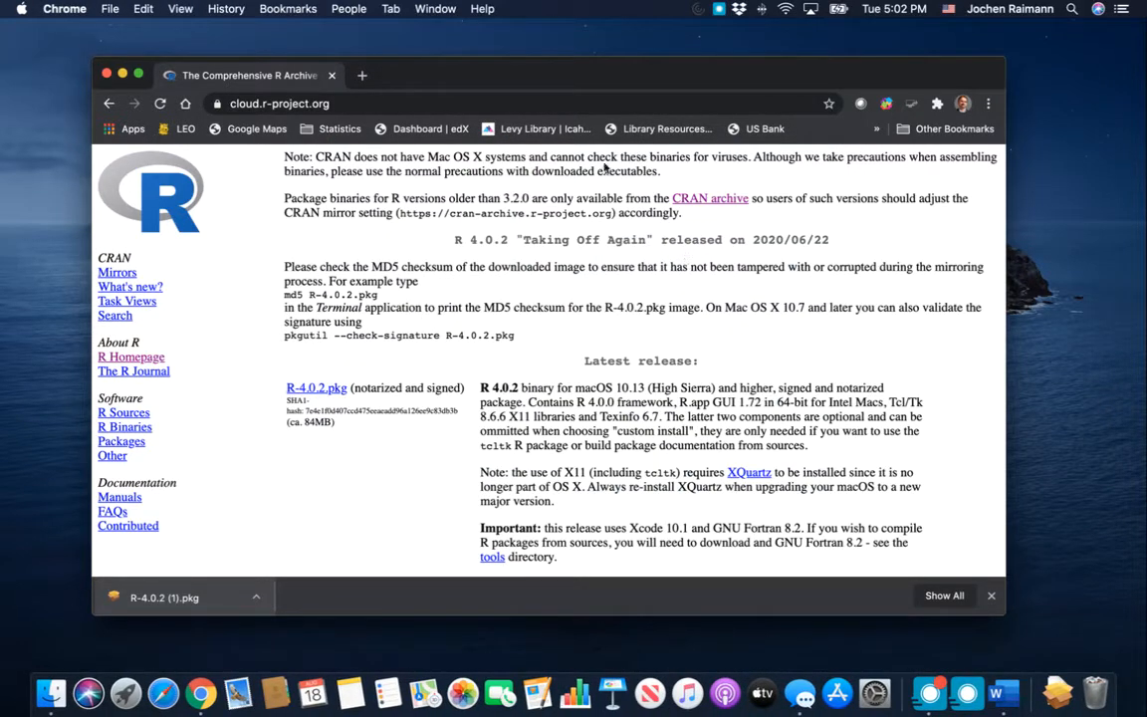
# Step: Open a new browser tab and place the cursor in the Google search box
pyautogui.click(362, 75)
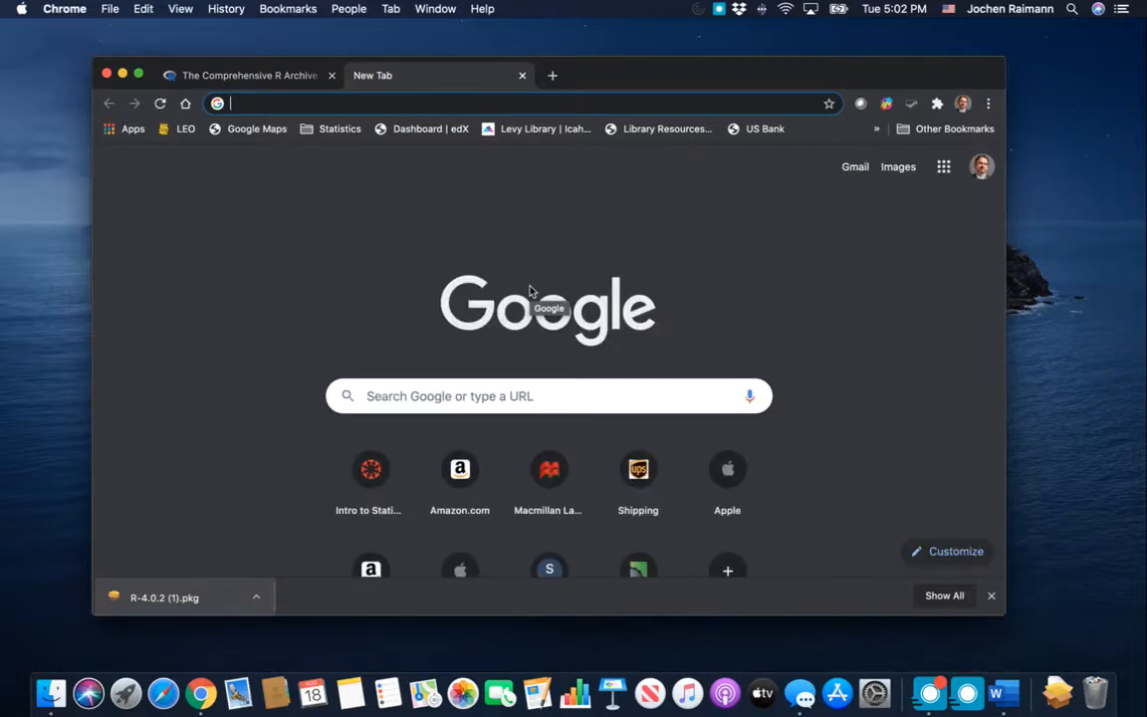
pyautogui.click(410, 394)
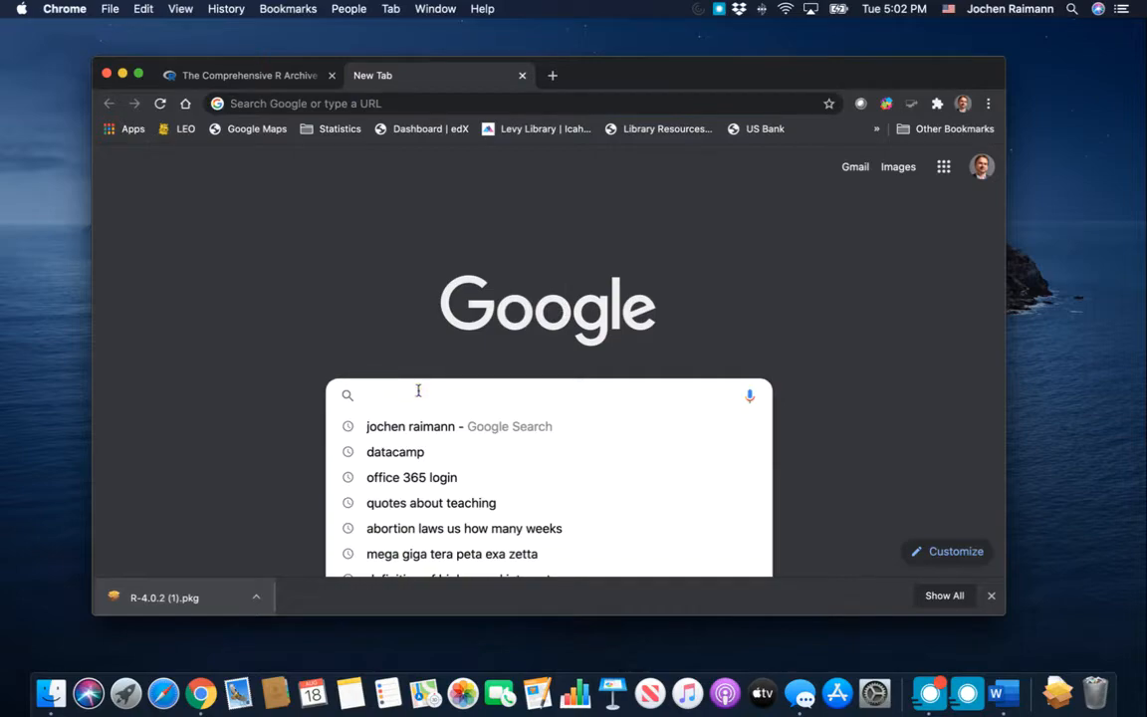
pyautogui.press('super+space')
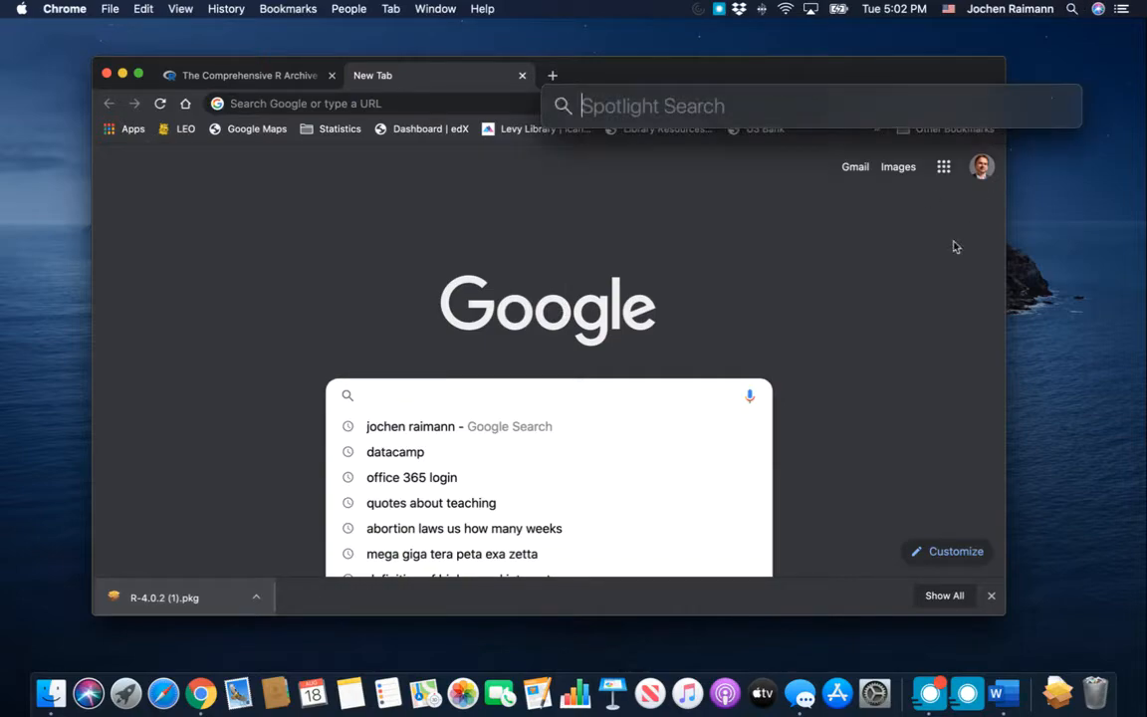
pyautogui.write('r')
pyautogui.press('Return')
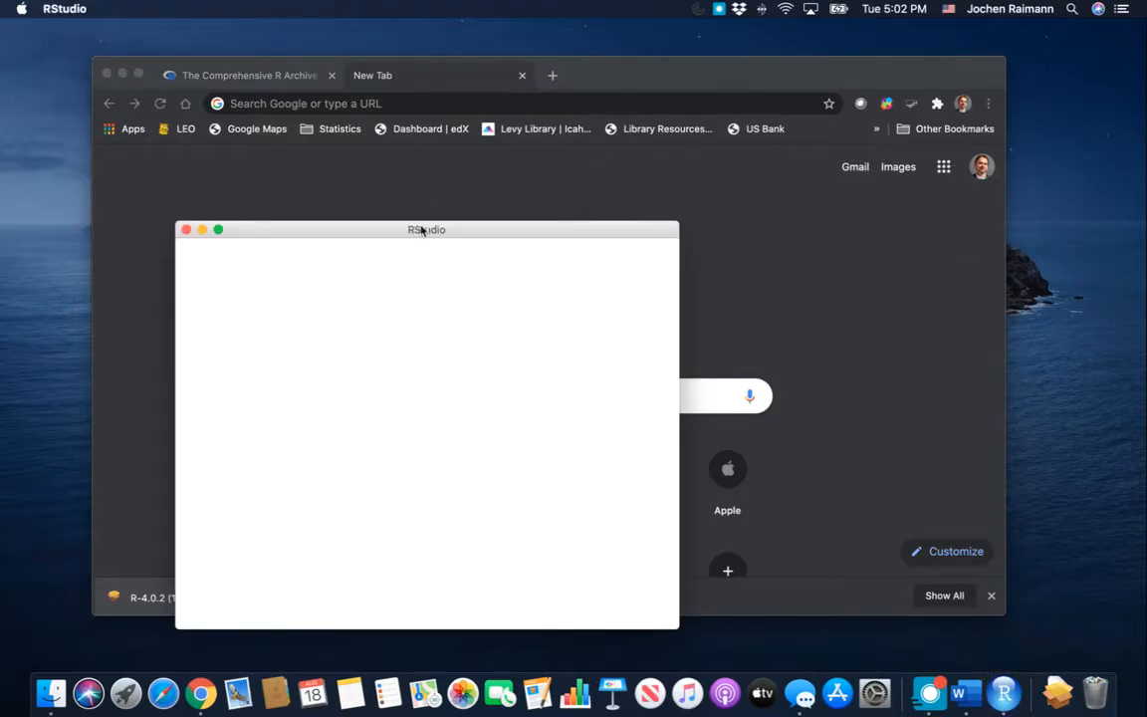
pyautogui.click(185, 230)
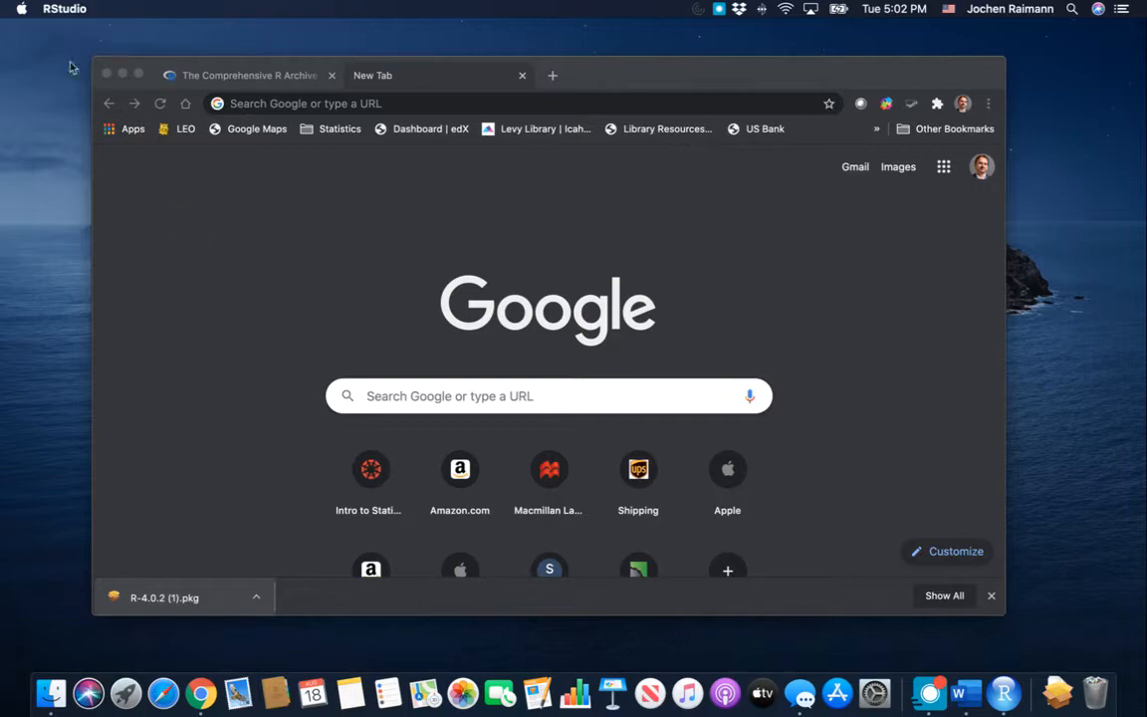
# Step: Find the R application with a Spotlight search for "r", launch it and move its console window over the middle of the browser
pyautogui.click(1071, 8)
pyautogui.write('r')
pyautogui.press('Down')
pyautogui.press('Down')
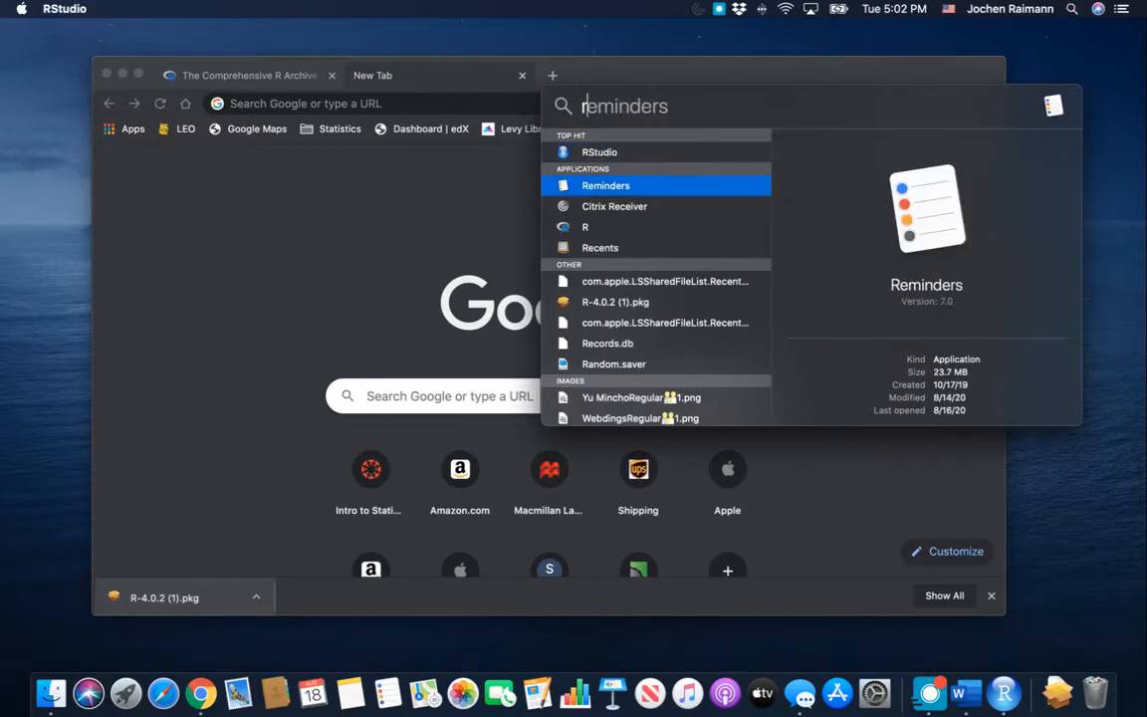
pyautogui.press('Down')
pyautogui.press('Return')
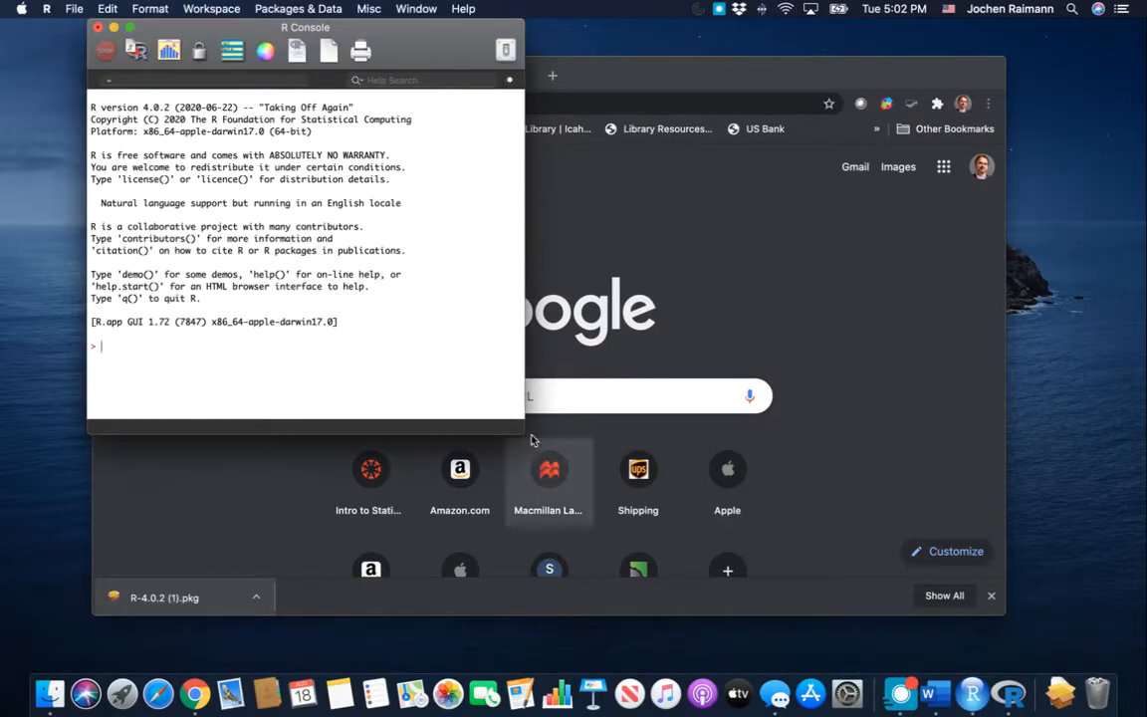
pyautogui.moveTo(291, 28); pyautogui.dragTo(570, 129)
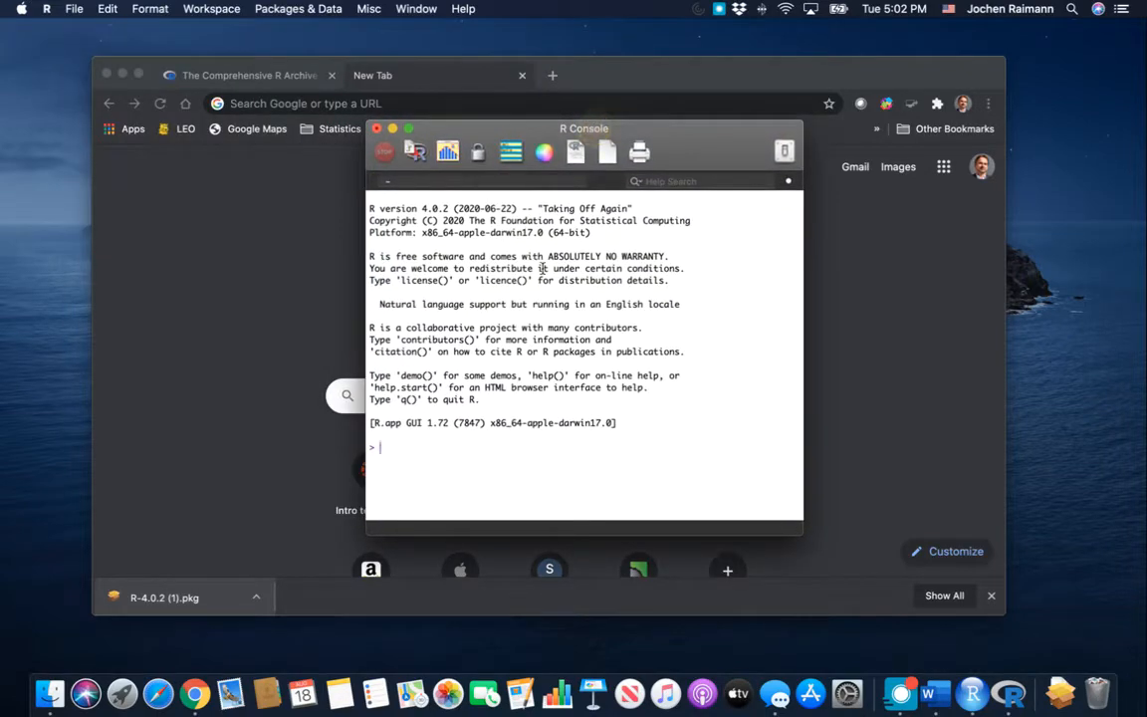
# Step: Examine the version number and the free-software notice in the R console's startup text
pyautogui.moveTo(422, 209); pyautogui.dragTo(454, 210)
pyautogui.click(472, 210)
pyautogui.moveTo(395, 257); pyautogui.dragTo(493, 257)
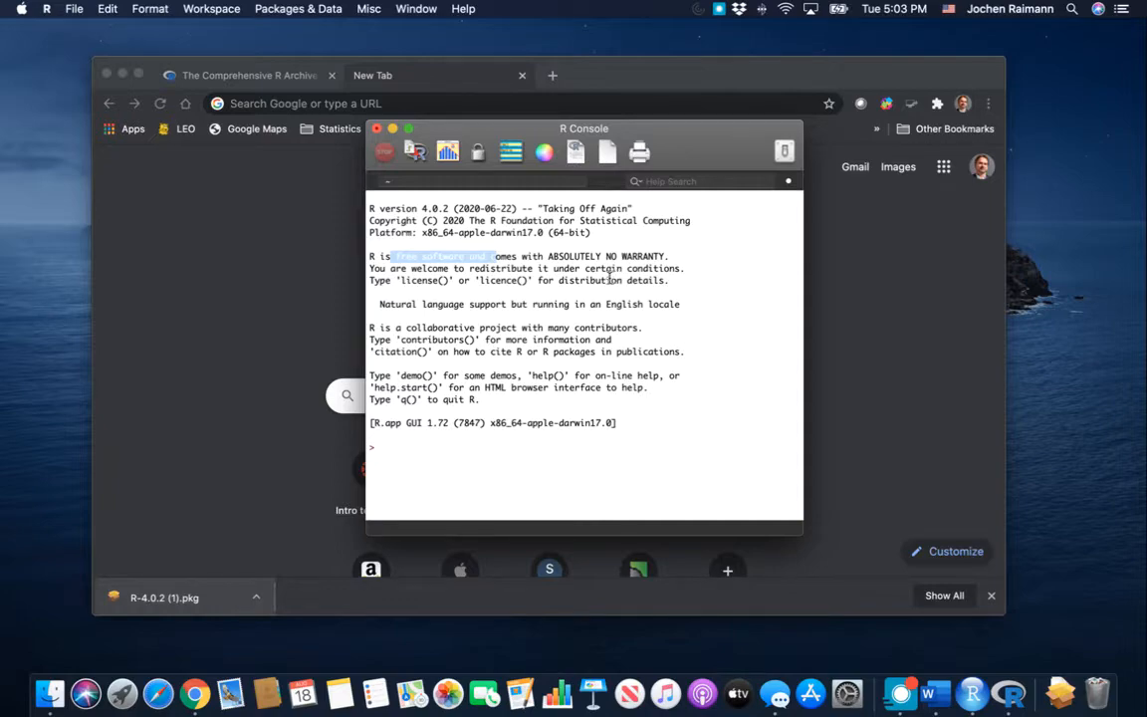
pyautogui.click(454, 243)
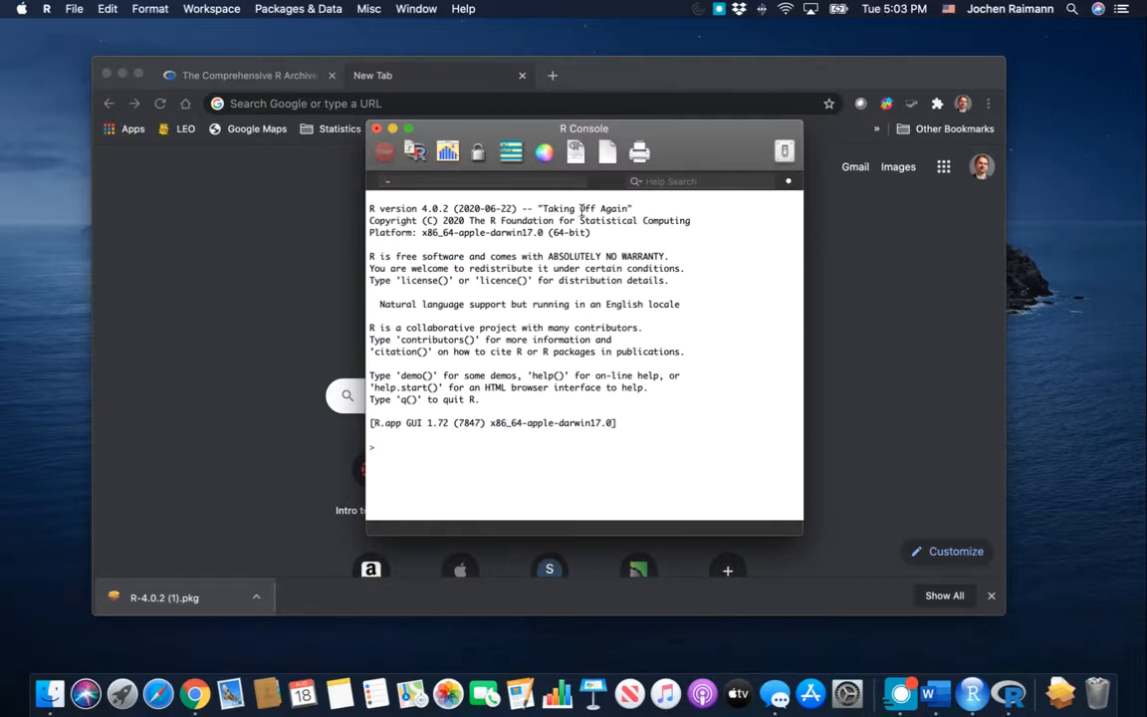
# Step: Enter the test text "sdfasdf" in the R console and quit R without saving the workspace image
pyautogui.click(47, 8)
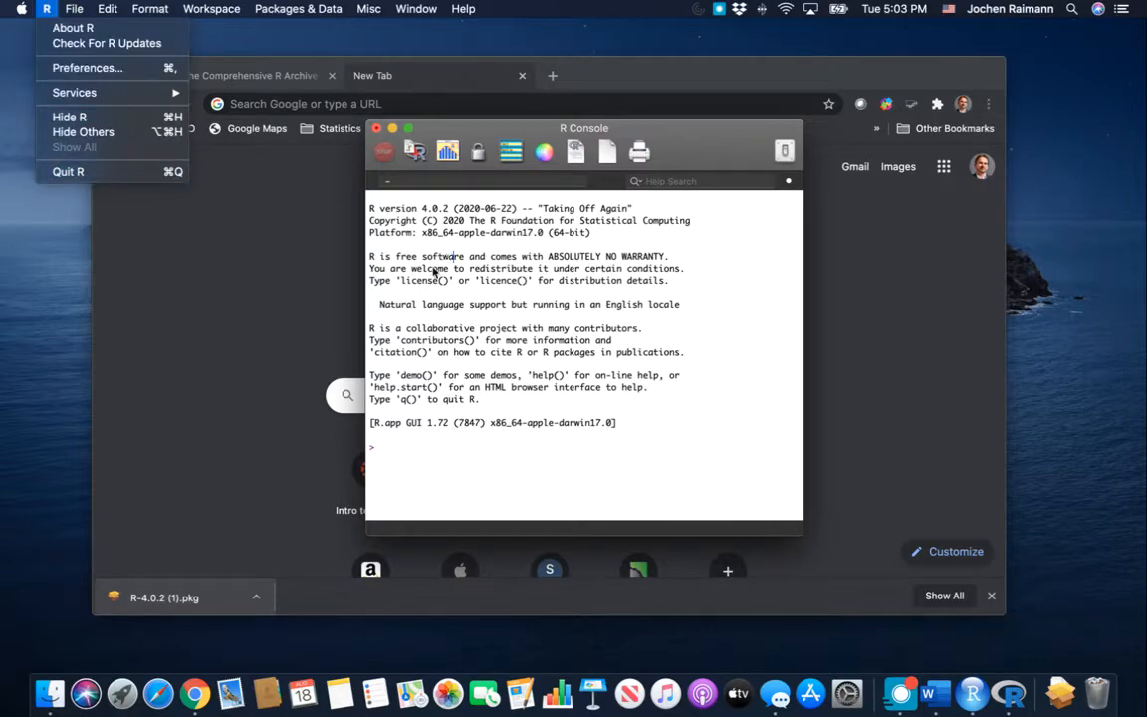
pyautogui.click(436, 254)
pyautogui.click(380, 451)
pyautogui.write('sdfasdf')
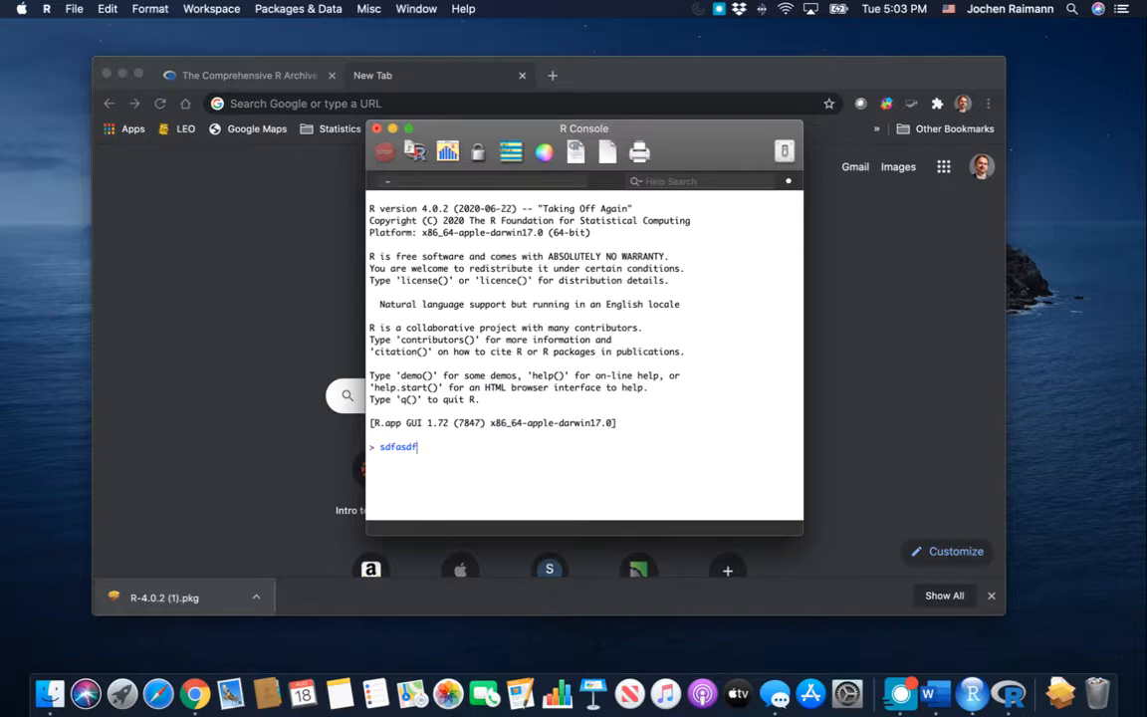
pyautogui.click(47, 7)
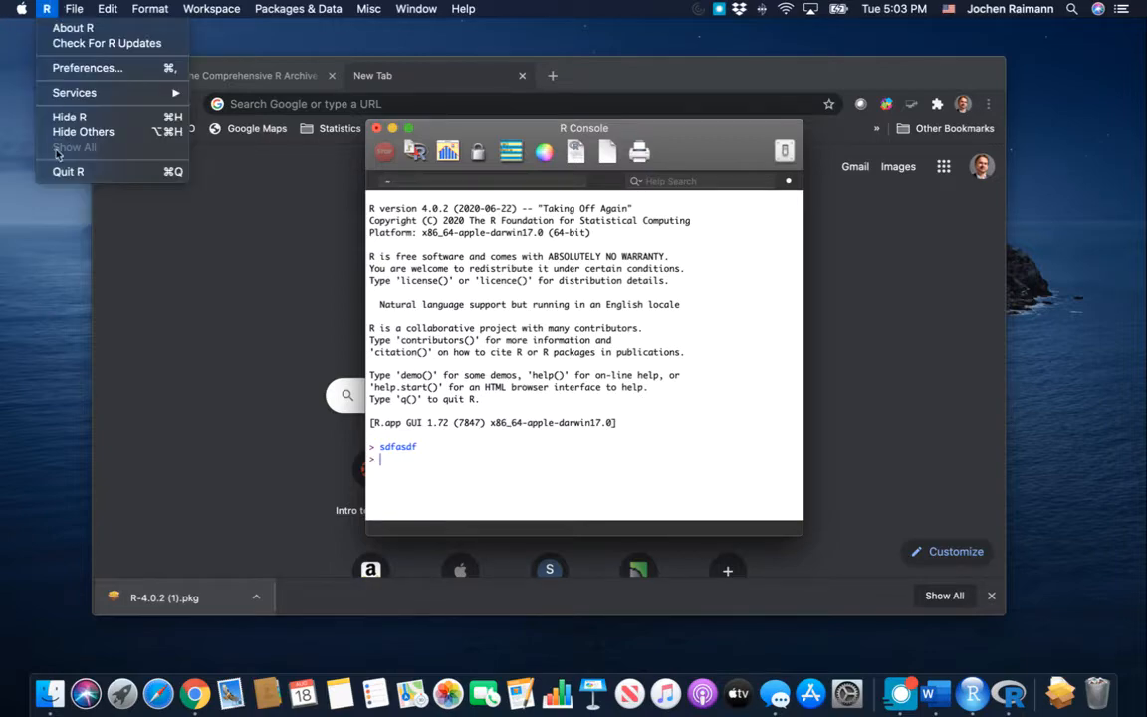
pyautogui.click(66, 172)
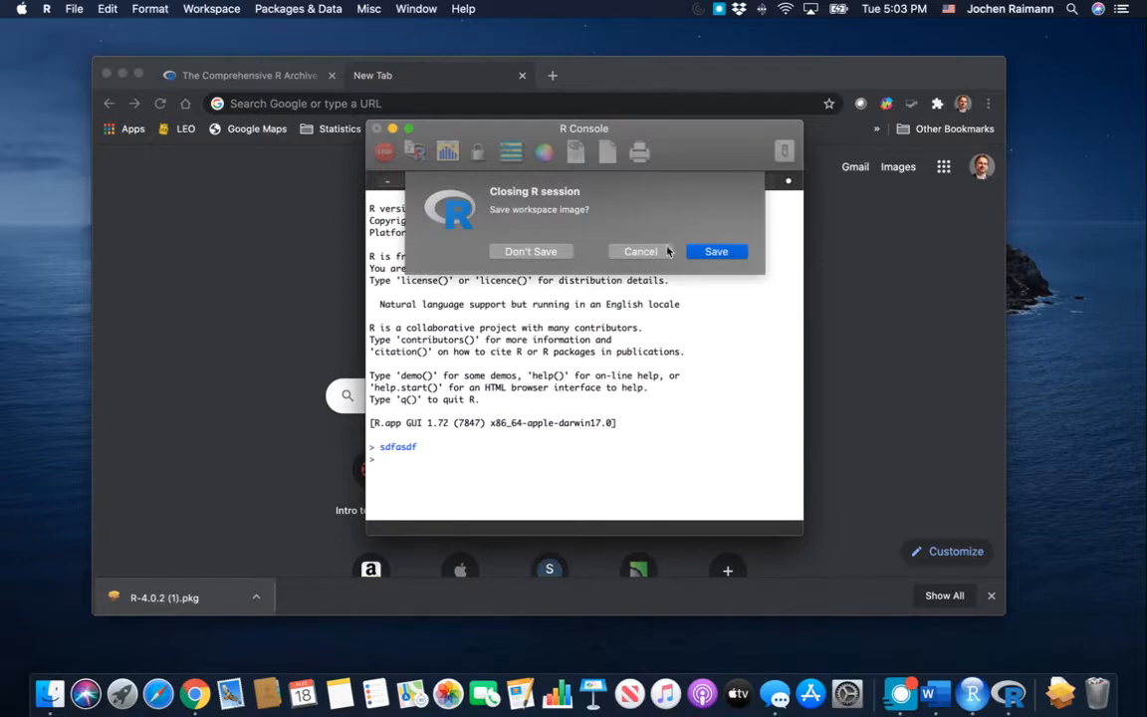
pyautogui.click(530, 252)
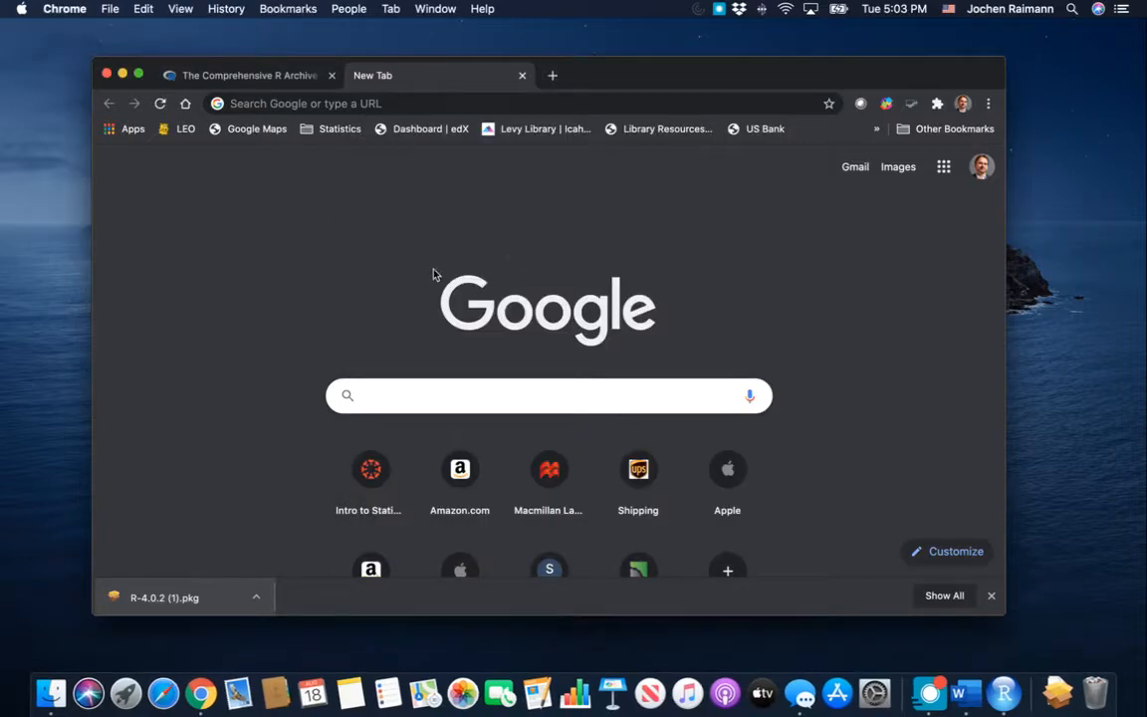
# Step: Search Google for "download rstudio" and open the official Download RStudio page on rstudio.com
pyautogui.click(400, 398)
pyautogui.write('dwo')
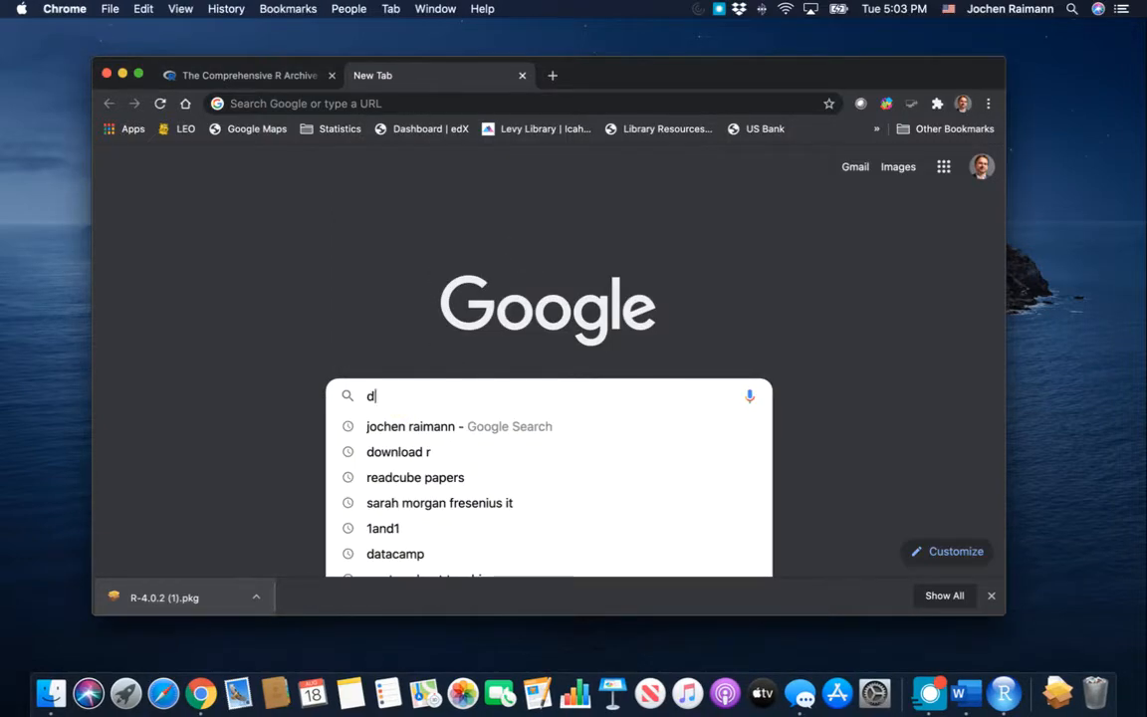
pyautogui.press('BackSpace')
pyautogui.press('BackSpace')
pyautogui.write('ow')
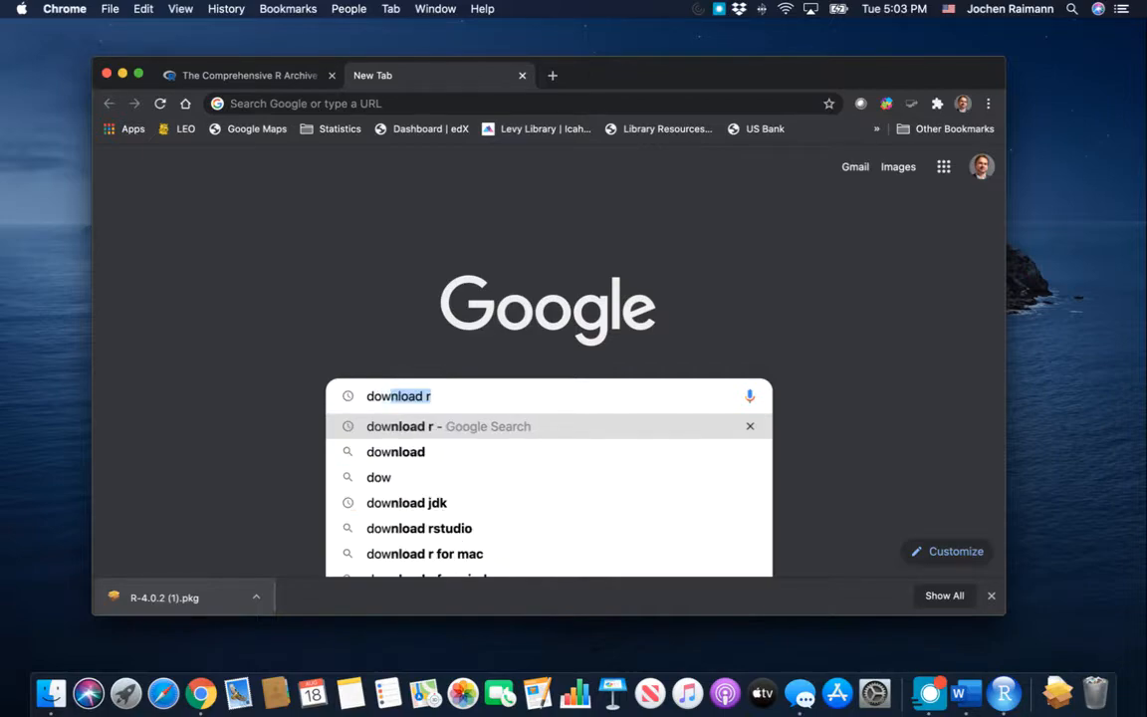
pyautogui.write('nload')
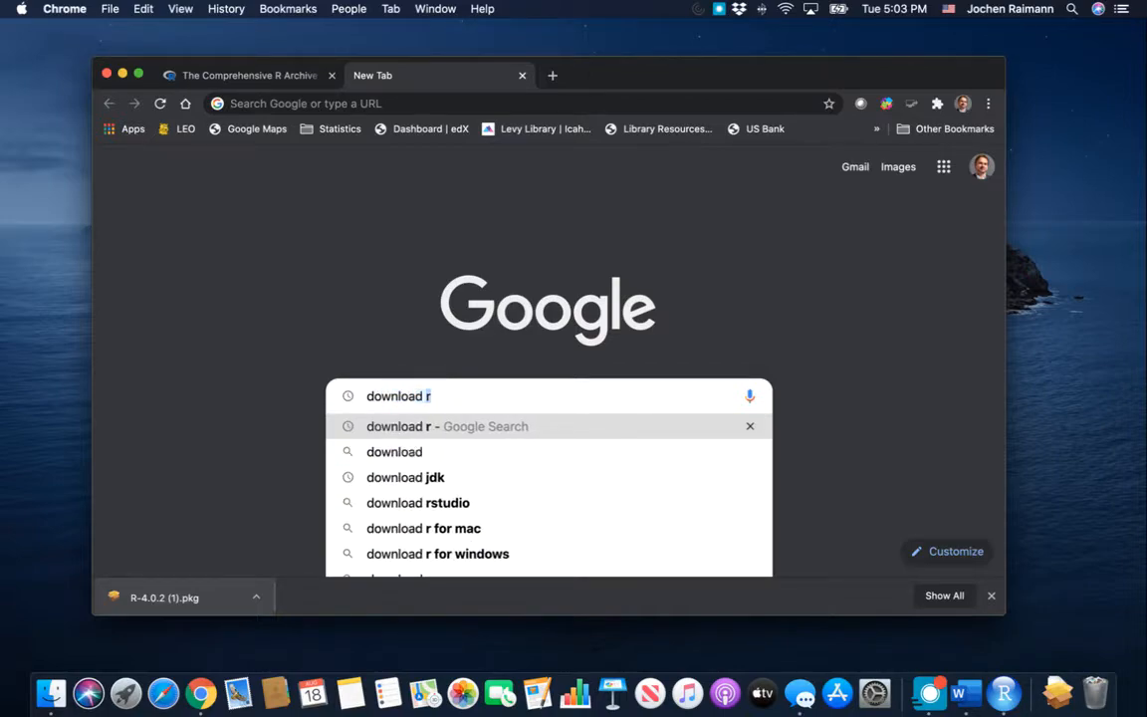
pyautogui.press('Down')
pyautogui.press('Down')
pyautogui.press('Down')
pyautogui.press('Return')
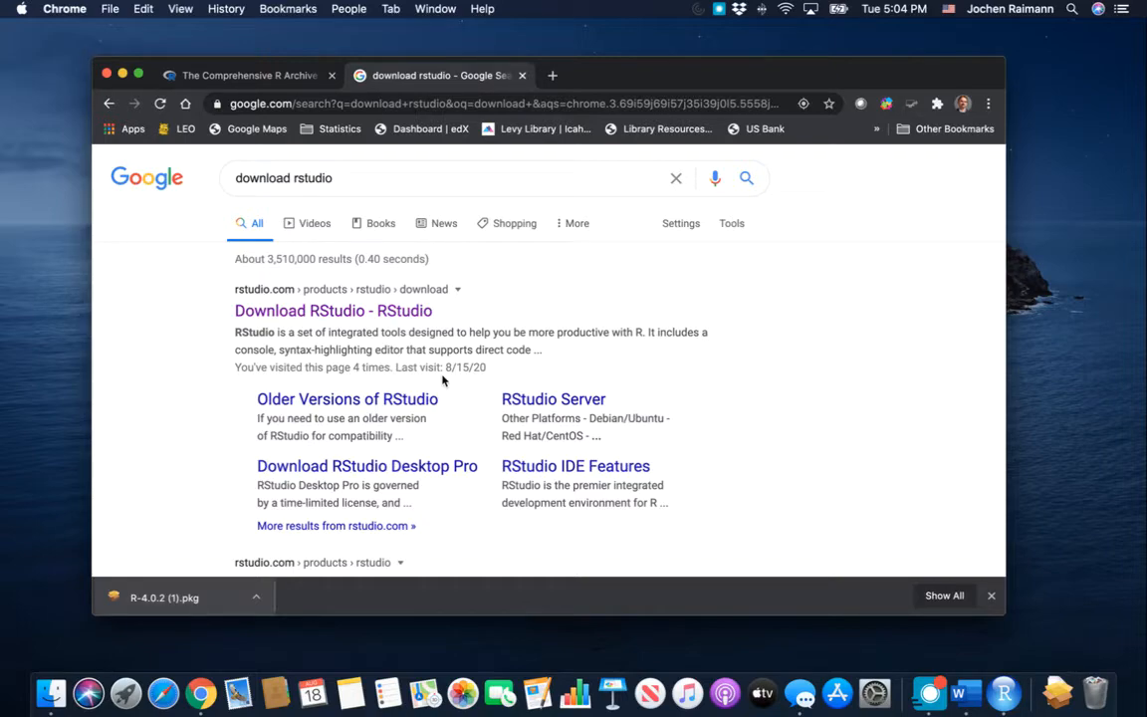
pyautogui.click(358, 318)
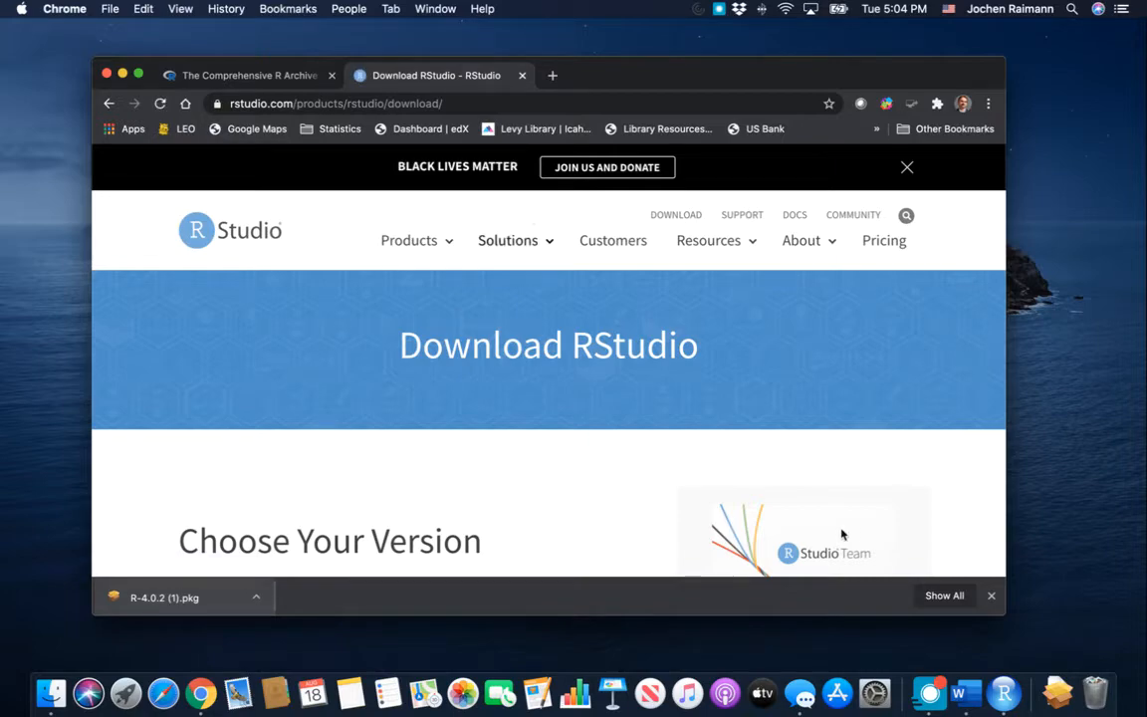
# Step: Compare the licences, prices and features of the RStudio Desktop and RStudio Server editions
pyautogui.scroll(-6, 697, 510)
pyautogui.scroll(-7, 692, 506)
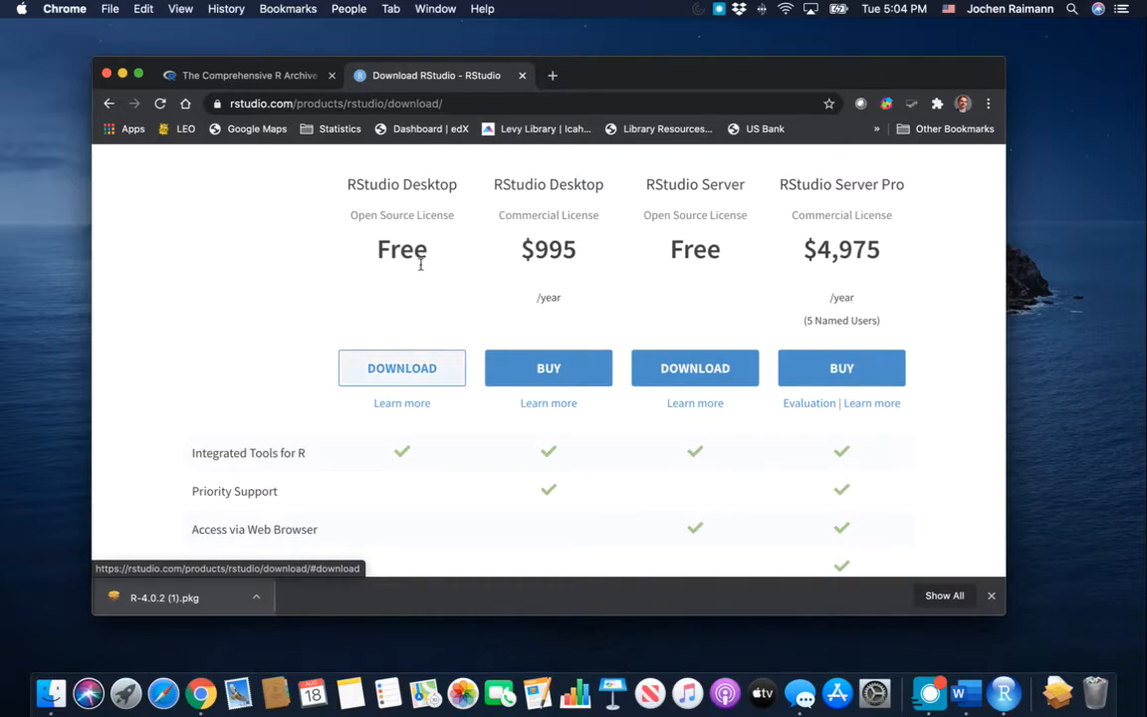
pyautogui.scroll(3, 448, 258)
pyautogui.scroll(-3, 410, 274)
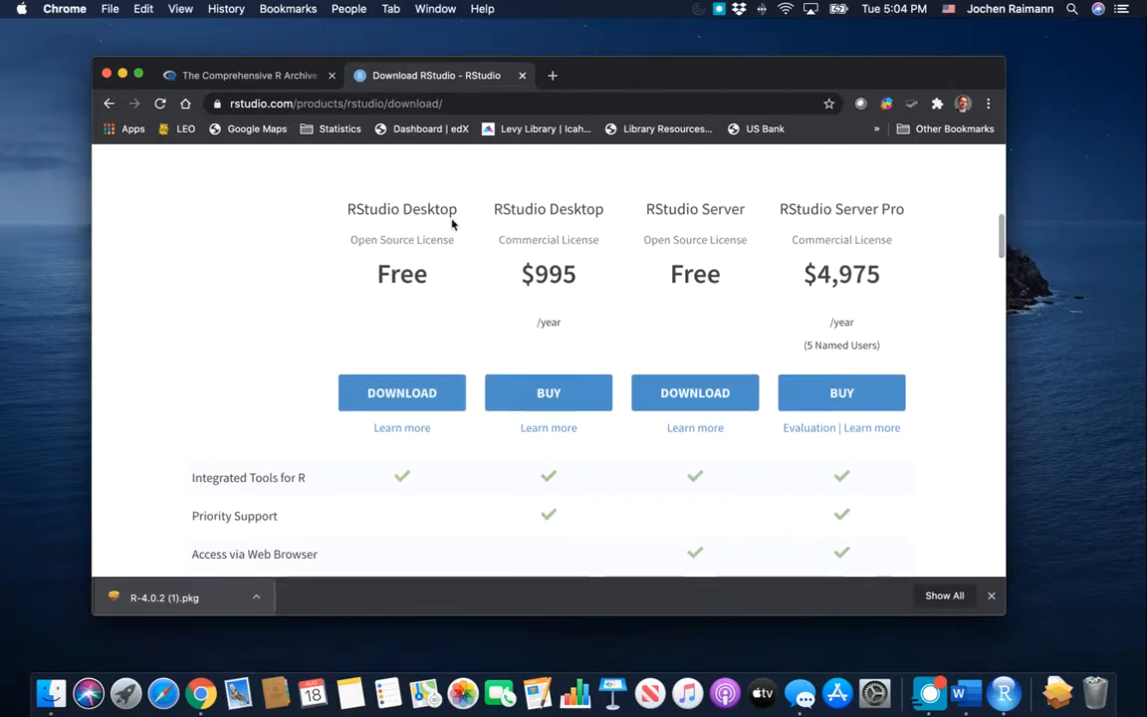
pyautogui.scroll(5, 399, 288)
pyautogui.scroll(-6, 430, 289)
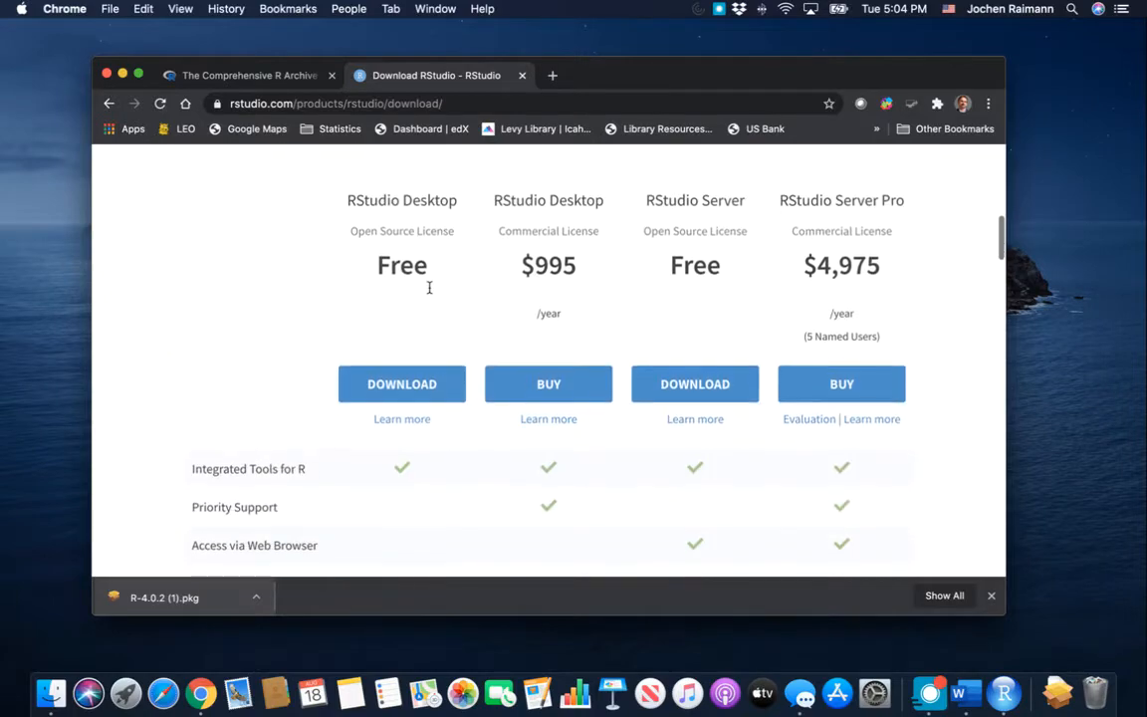
pyautogui.scroll(1, 543, 239)
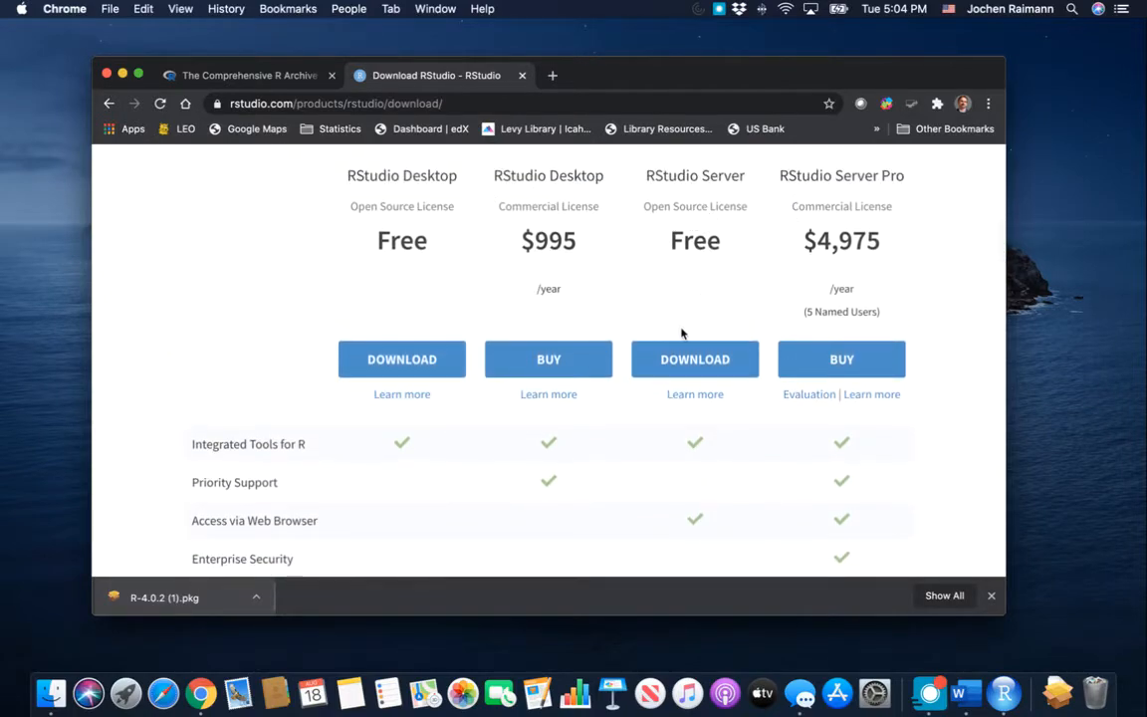
pyautogui.scroll(5, 814, 308)
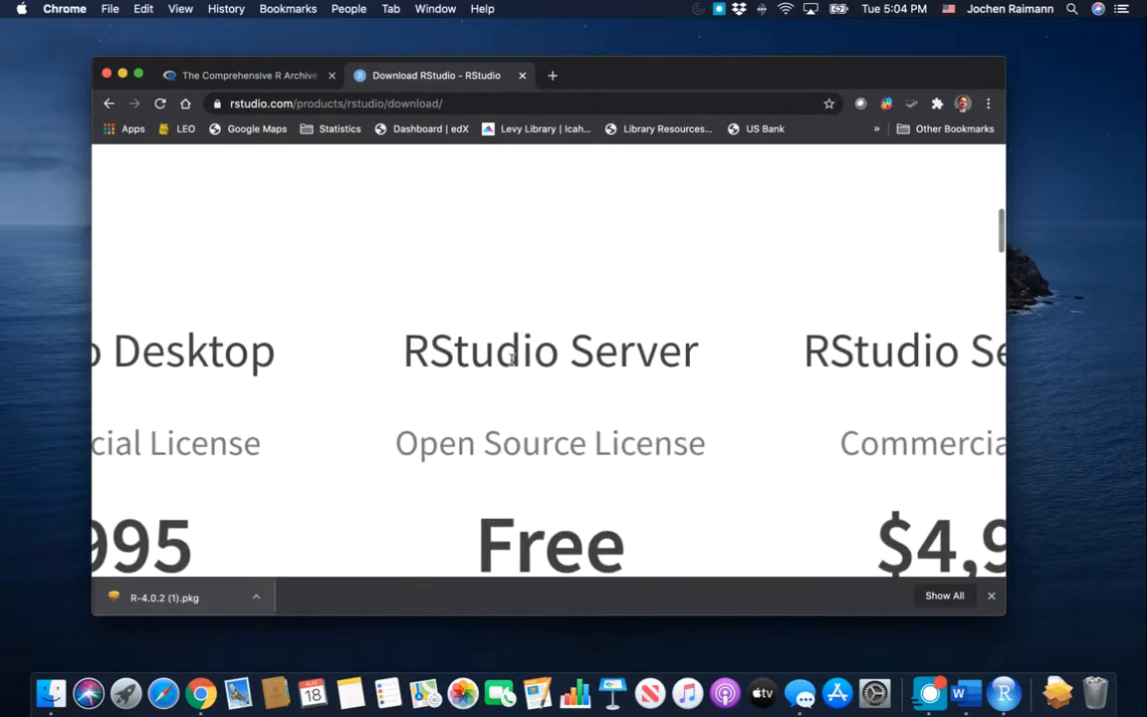
pyautogui.scroll(-5, 492, 403)
pyautogui.scroll(-4, 490, 411)
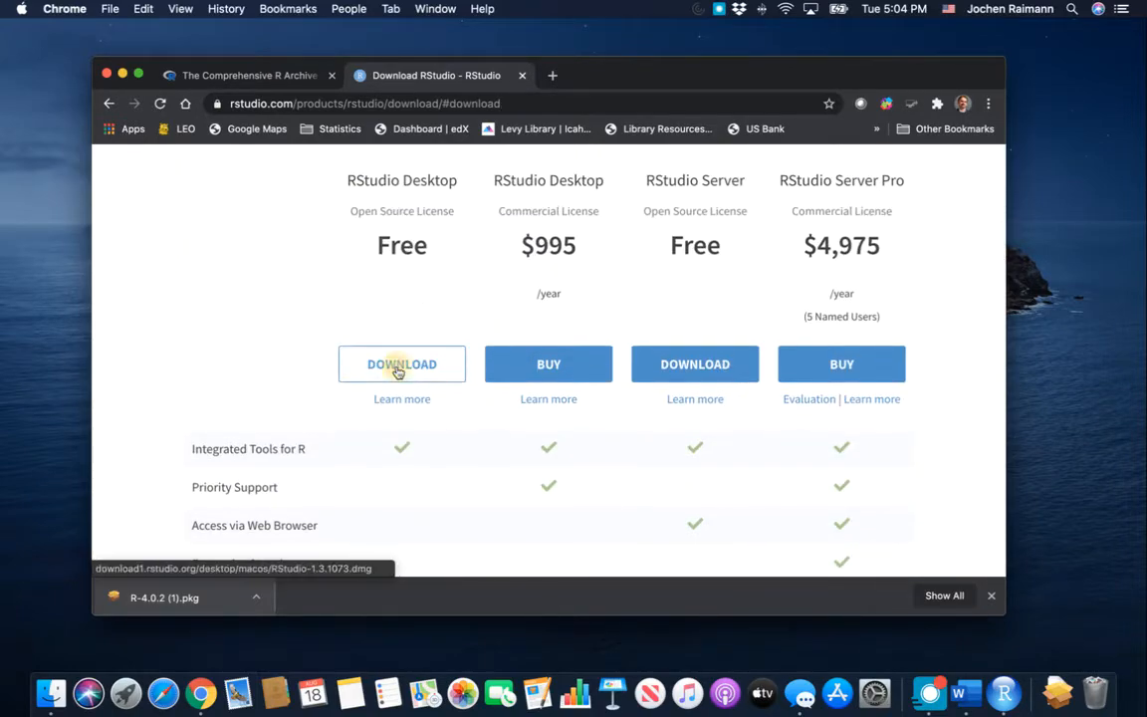
# Step: Choose the free RStudio Desktop edition, start downloading version 1.3.1073 for Mac and cancel that download
pyautogui.click(397, 369)
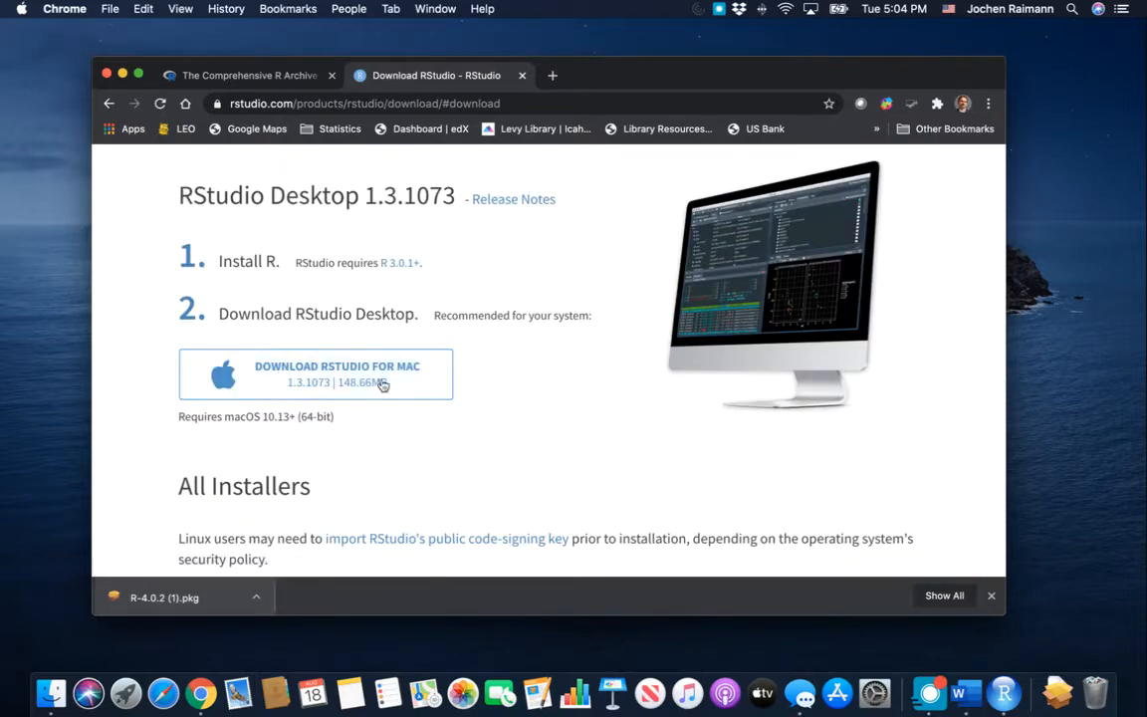
pyautogui.click(361, 395)
pyautogui.click(302, 365)
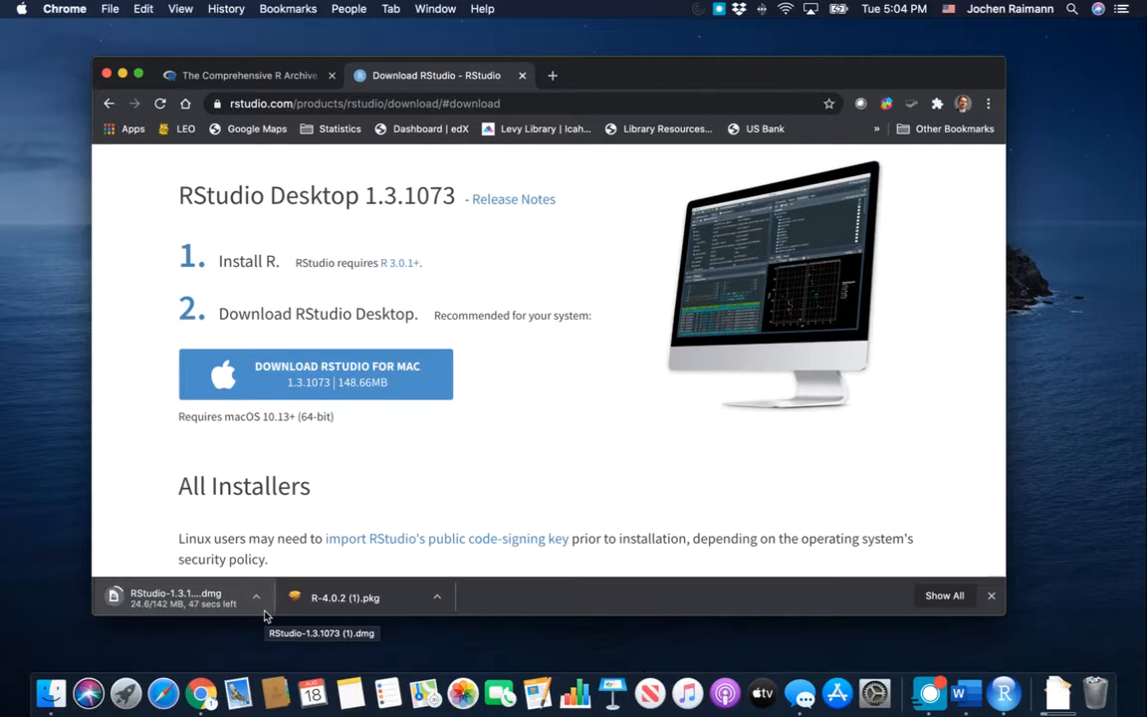
pyautogui.click(256, 597)
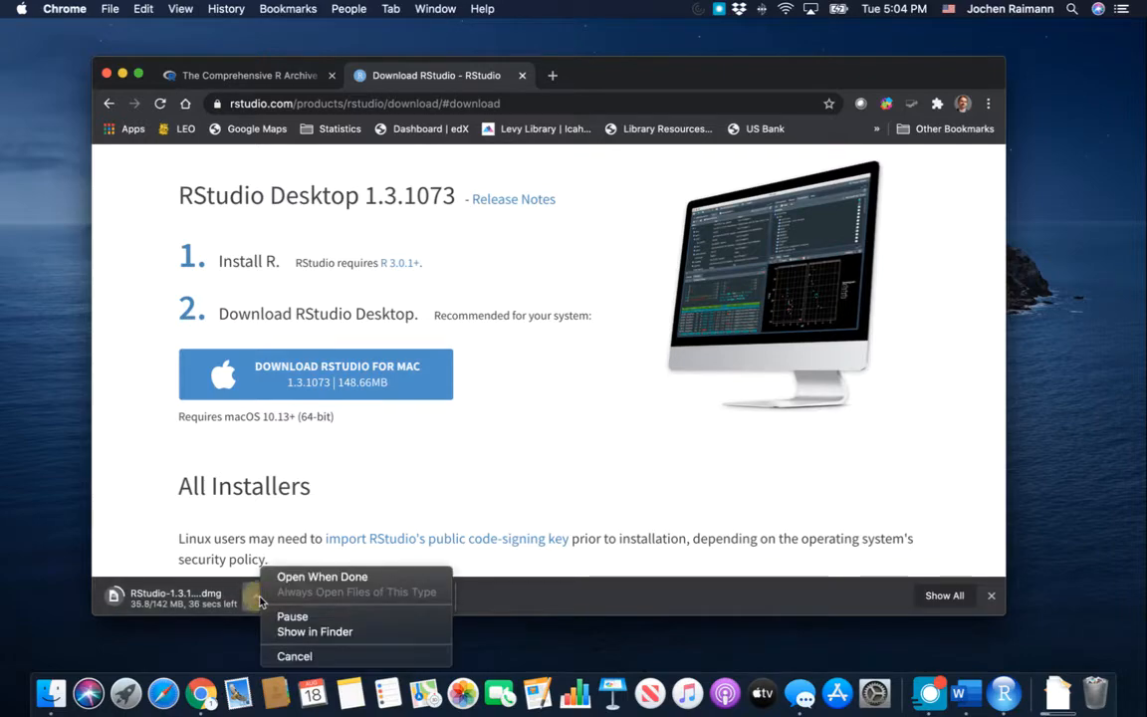
pyautogui.click(302, 658)
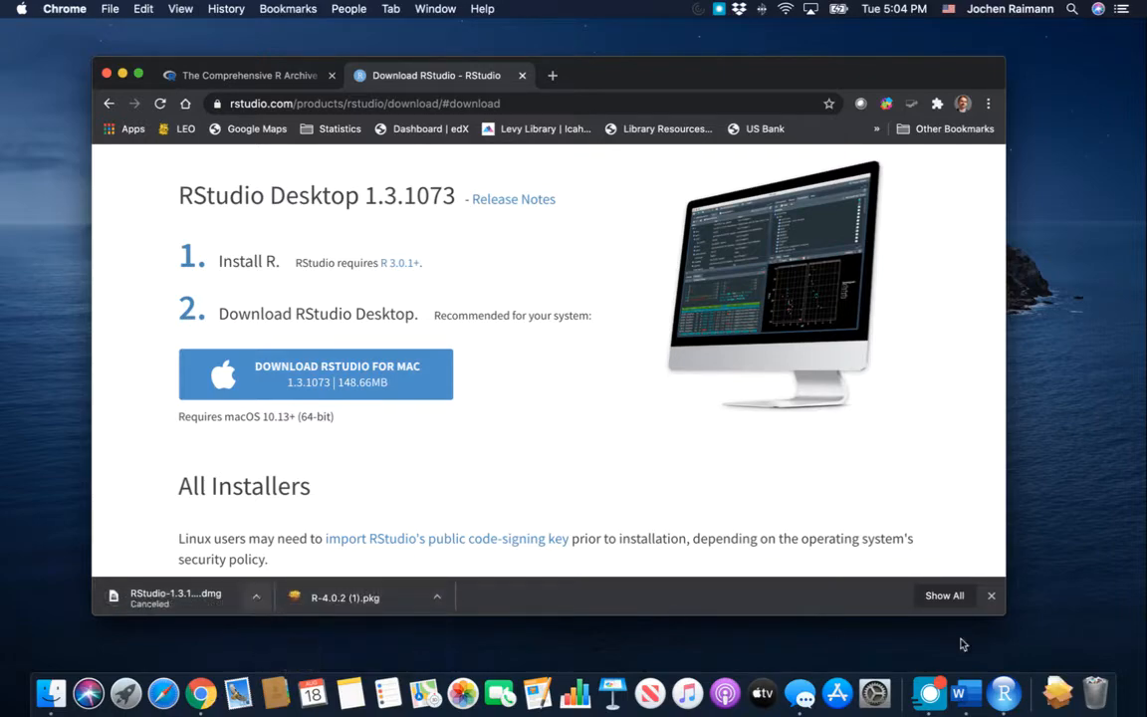
# Step: Open the existing RStudio-1.3.1073.dmg from the Downloads stack and try to copy RStudio into Applications, replacing the older version
pyautogui.click(1056, 690)
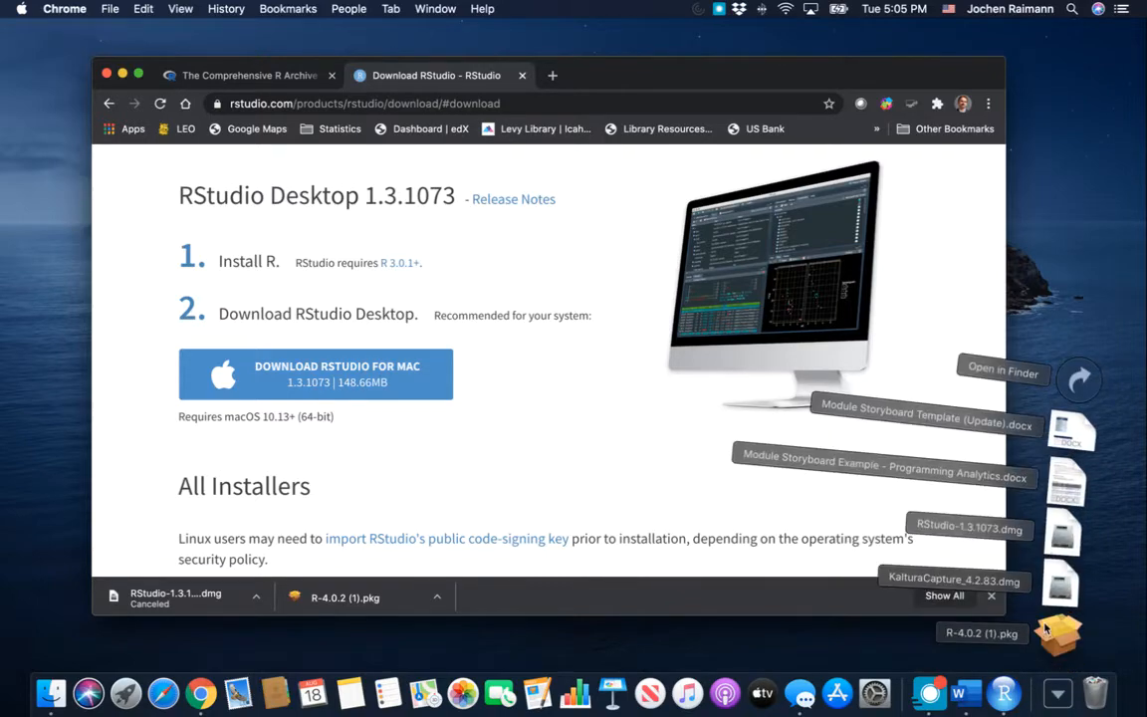
pyautogui.click(1062, 539)
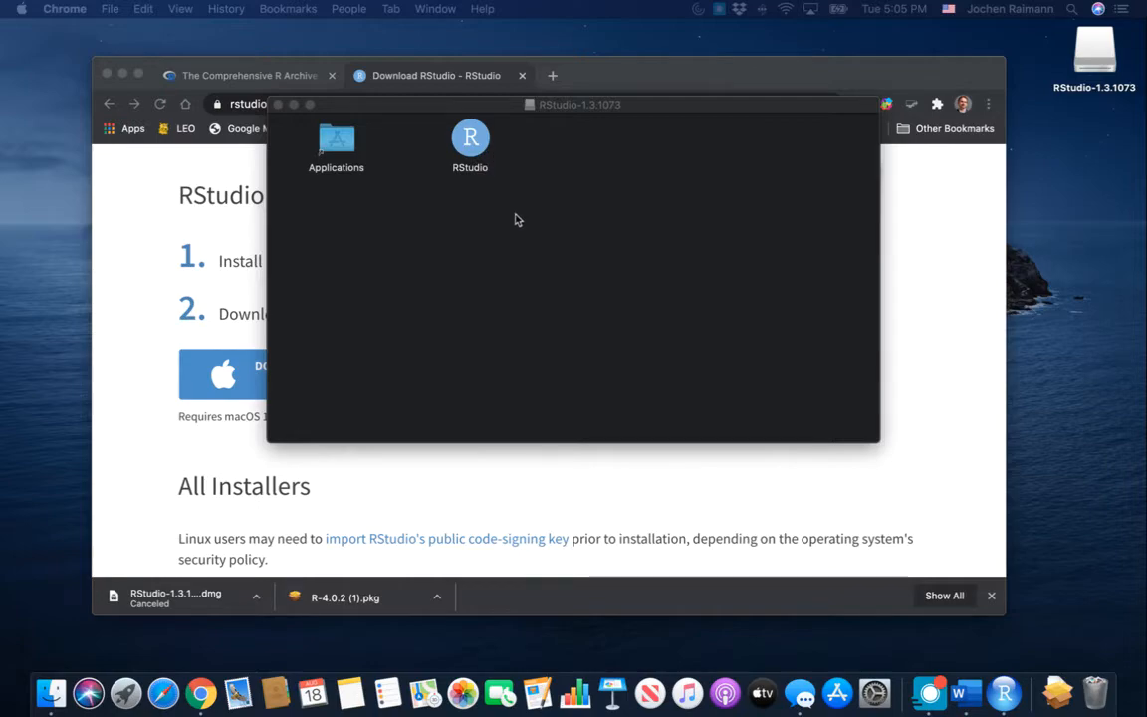
pyautogui.moveTo(474, 150); pyautogui.dragTo(343, 149)
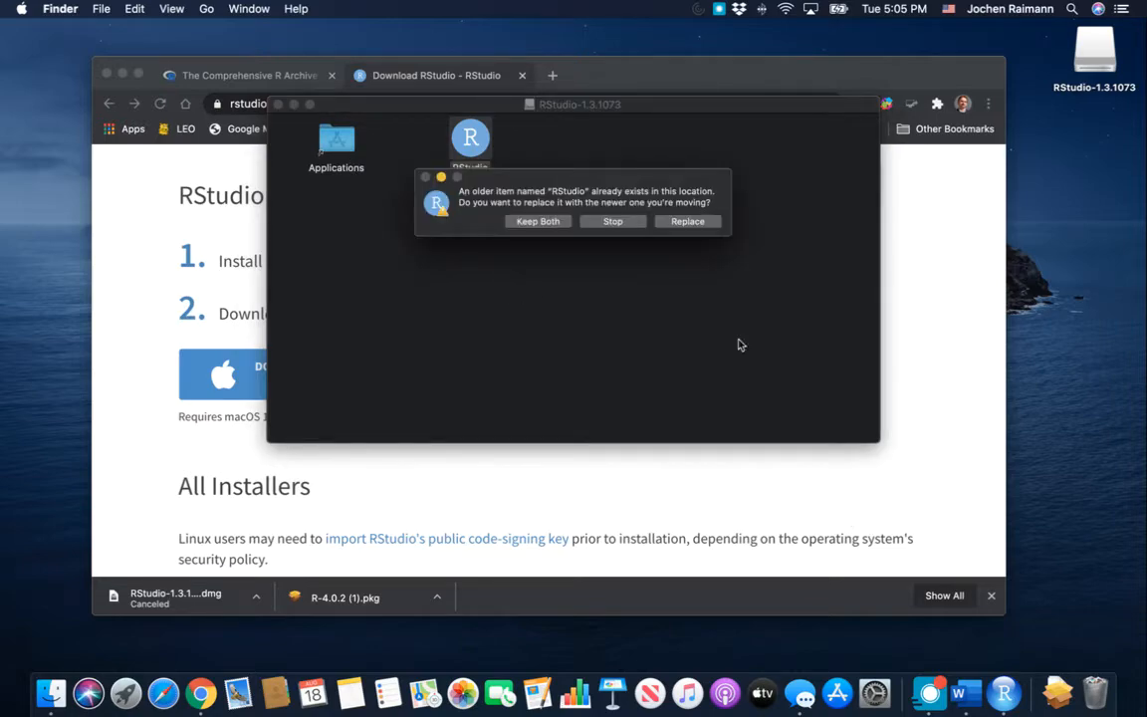
pyautogui.click(687, 221)
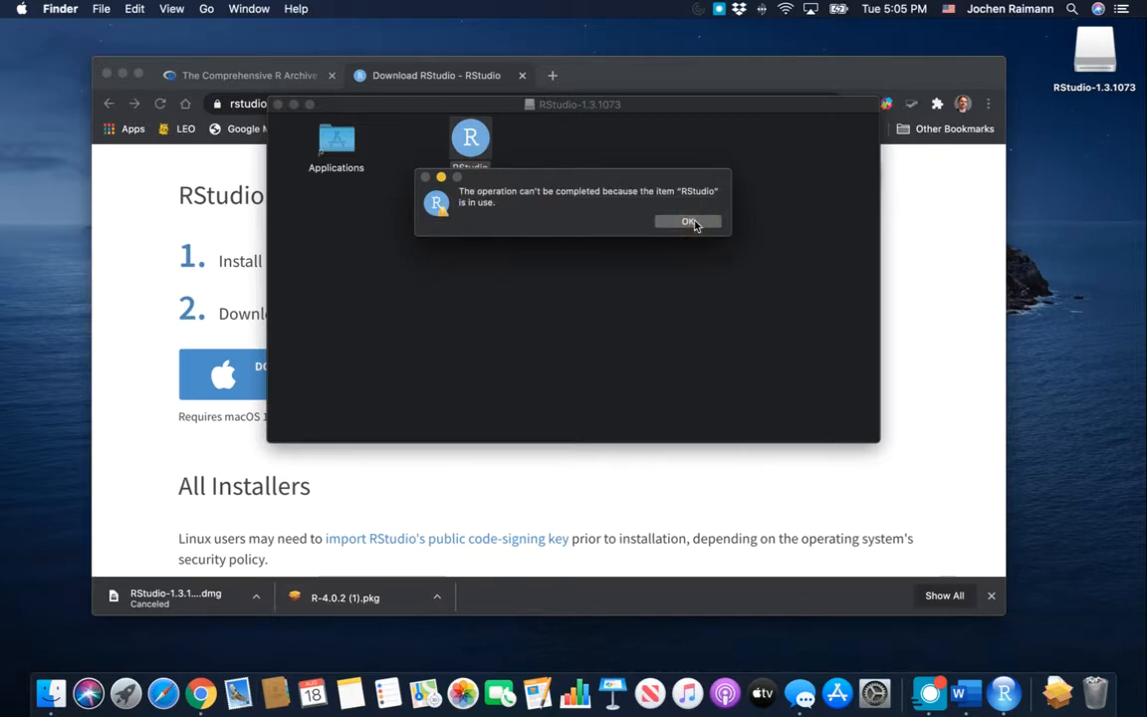
pyautogui.click(694, 225)
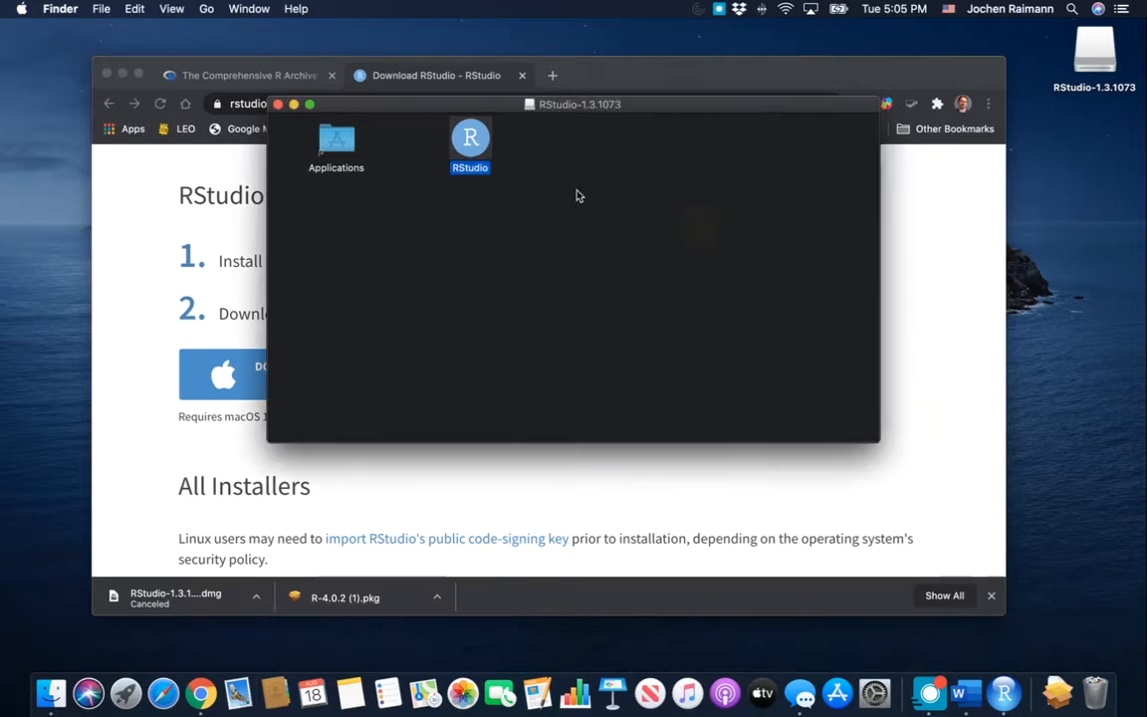
# Step: Try to bring the running RStudio to the front, and return to the disk image window
pyautogui.click(62, 8)
pyautogui.click(62, 8)
pyautogui.press('super+Tab')
pyautogui.press('super+Tab')
pyautogui.press('super+Tab')
pyautogui.press('super+Tab')
pyautogui.press('super+Tab')
pyautogui.press('super+Tab')
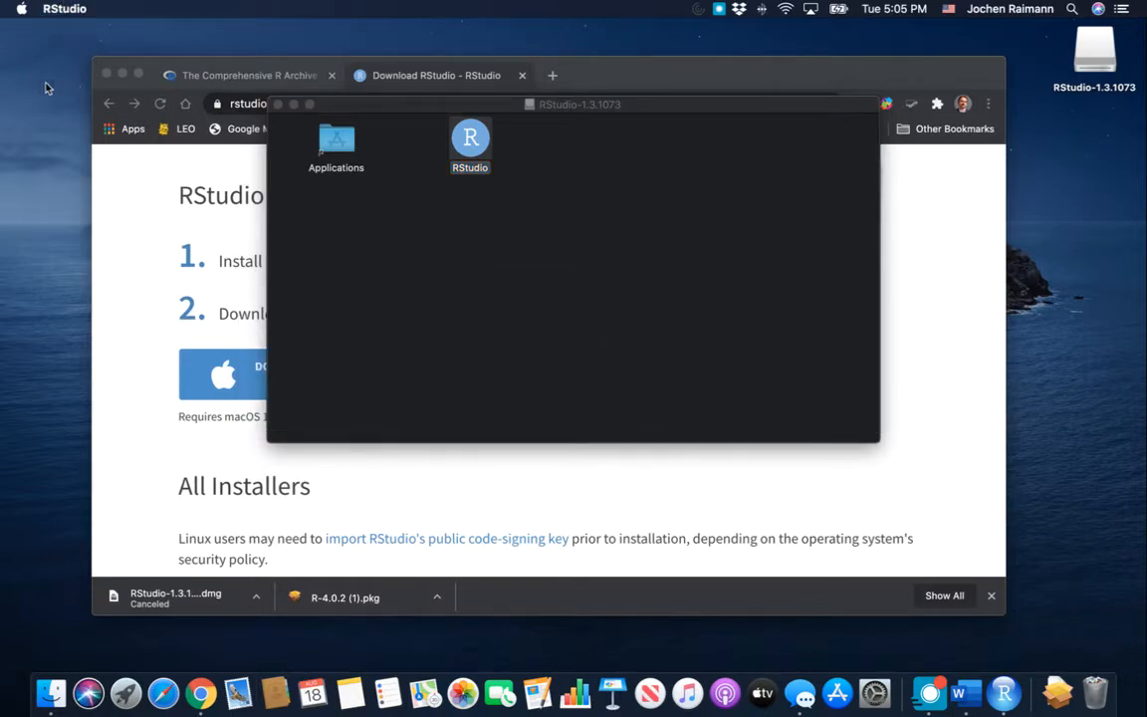
pyautogui.click(574, 296)
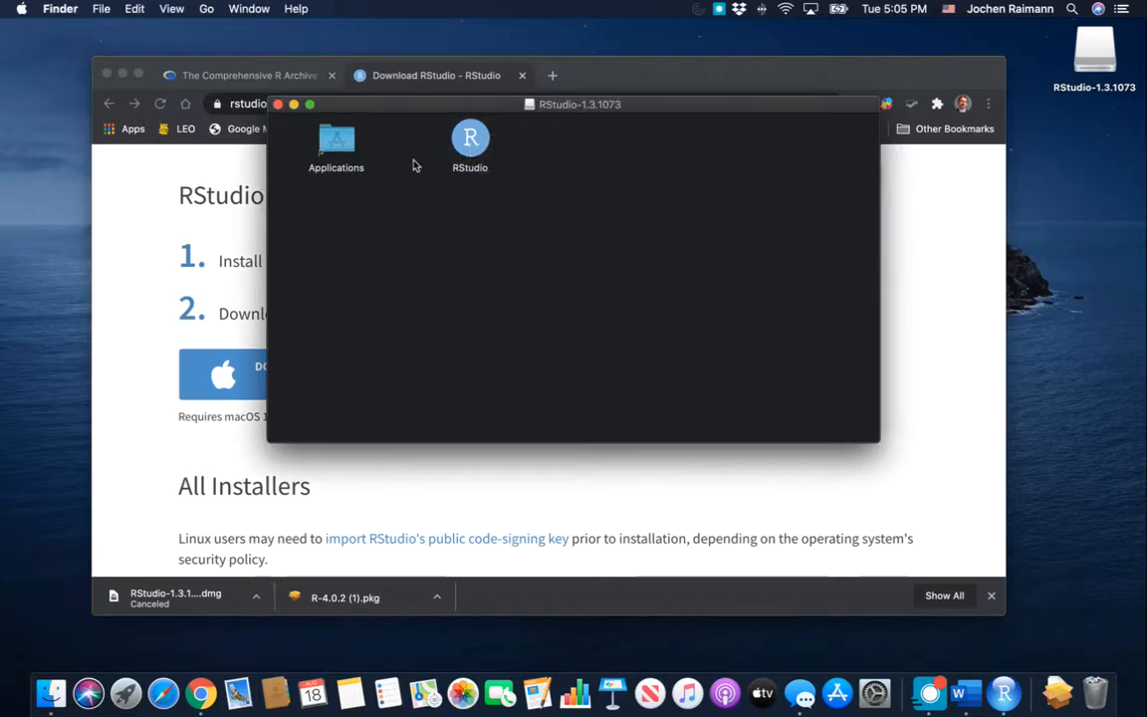
pyautogui.click(483, 147)
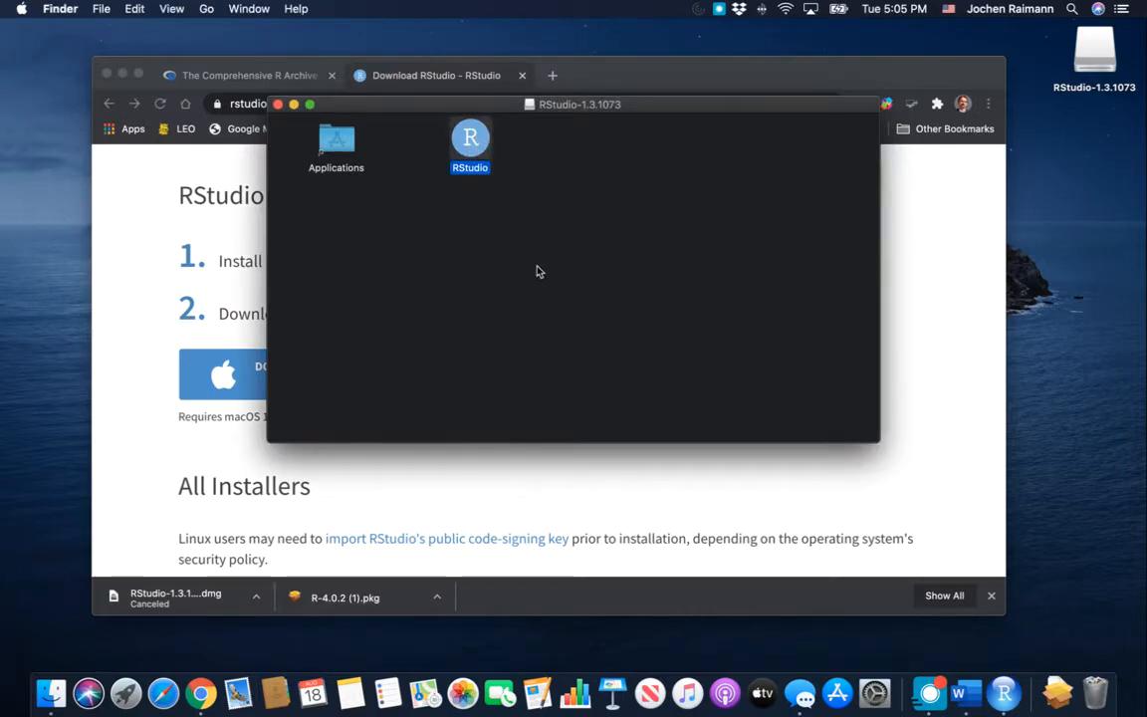
# Step: Force quit the running RStudio application and close the list of applications to force quit
pyautogui.click(1004, 694)
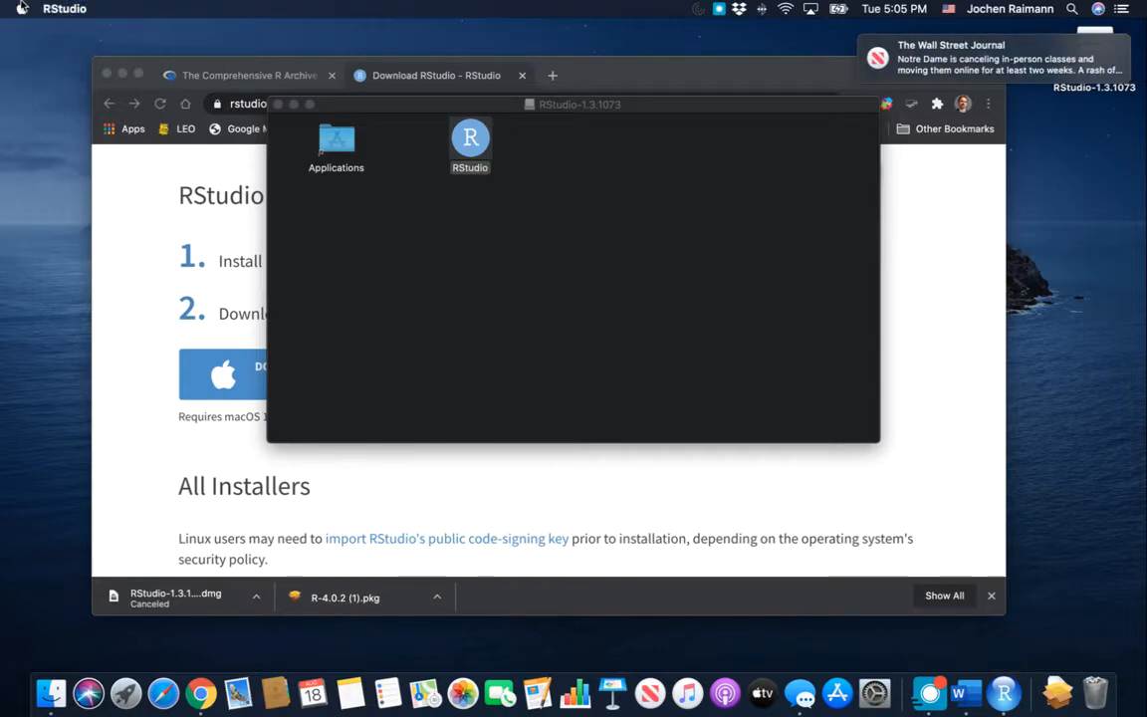
pyautogui.click(21, 7)
pyautogui.click(52, 118)
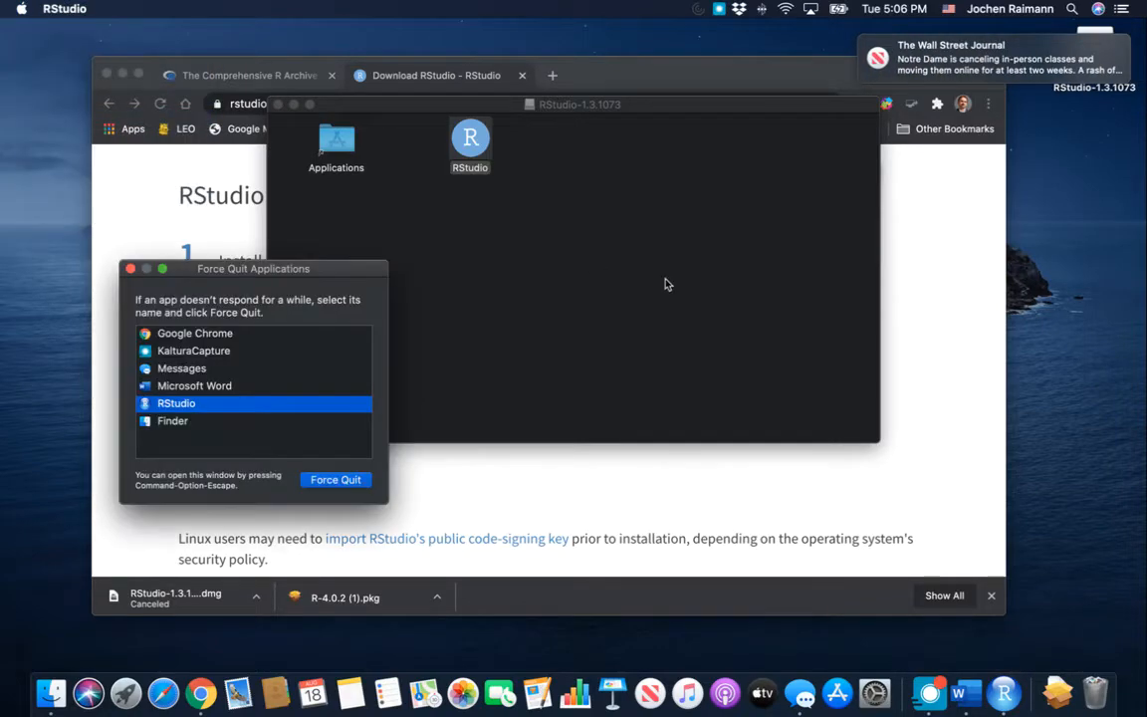
pyautogui.click(336, 479)
pyautogui.click(364, 348)
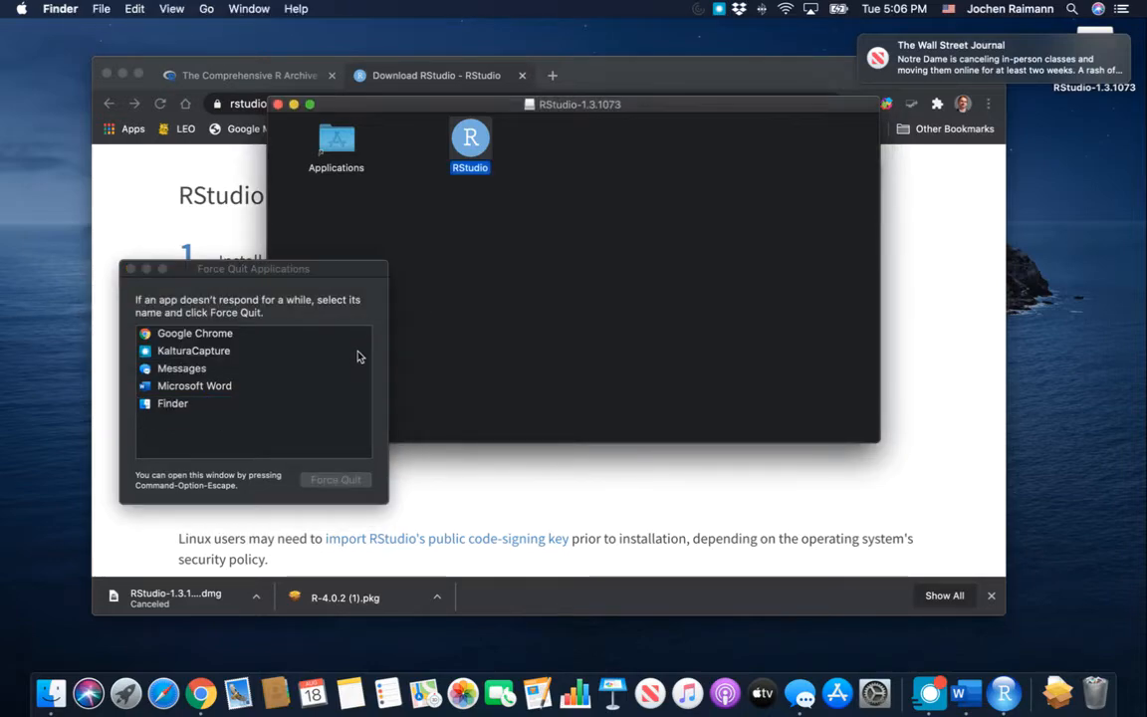
pyautogui.click(129, 269)
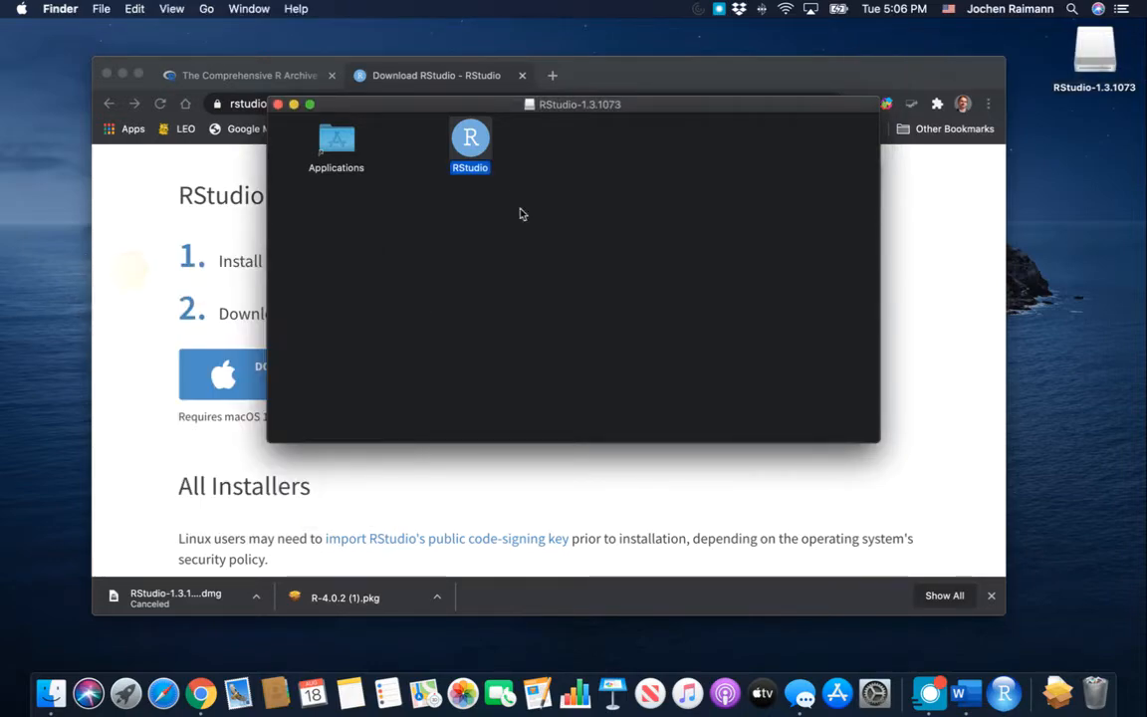
# Step: Copy RStudio from the disk image into Applications, replacing the older version, and expand the Downloads stack
pyautogui.moveTo(472, 151); pyautogui.dragTo(336, 141)
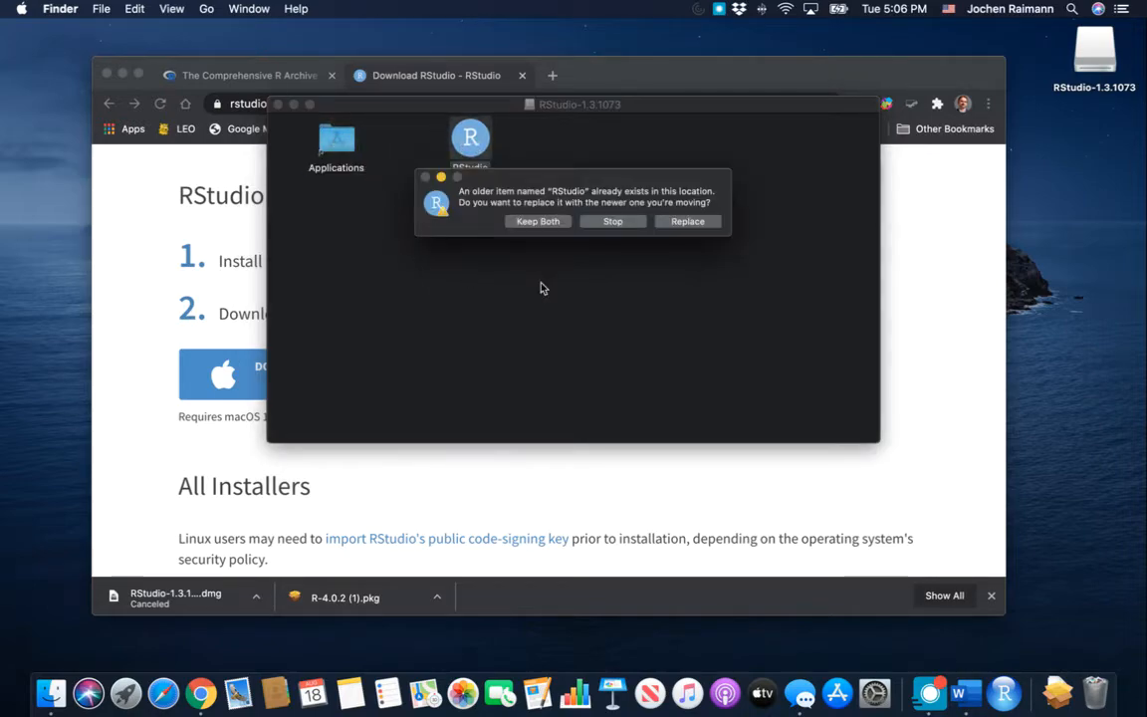
pyautogui.click(687, 221)
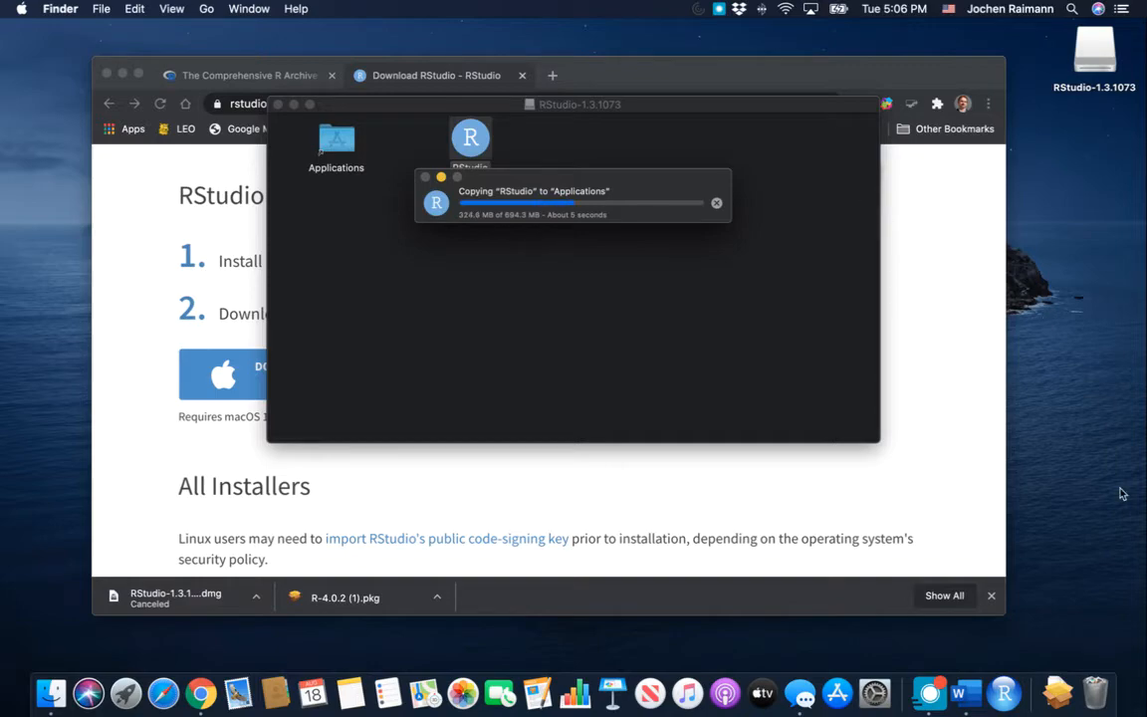
pyautogui.click(1058, 692)
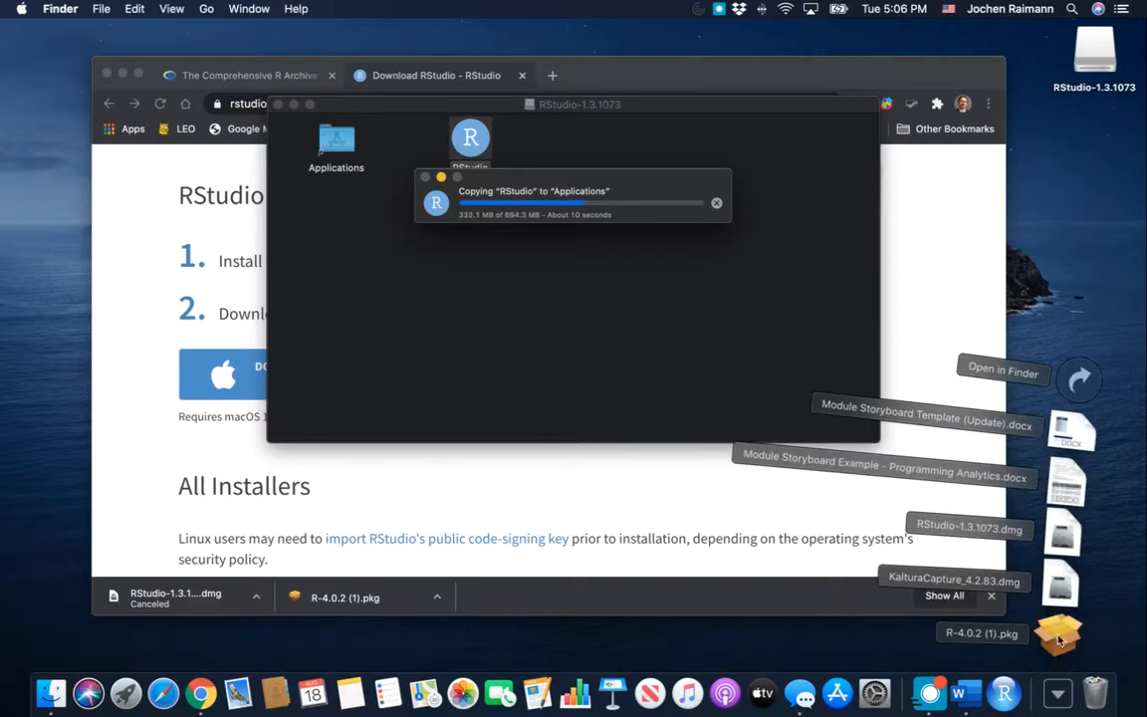
# Step: Collapse the Downloads stack and switch to the Chrome window with the RStudio download page, shifting it slightly on the desktop
pyautogui.click(594, 324)
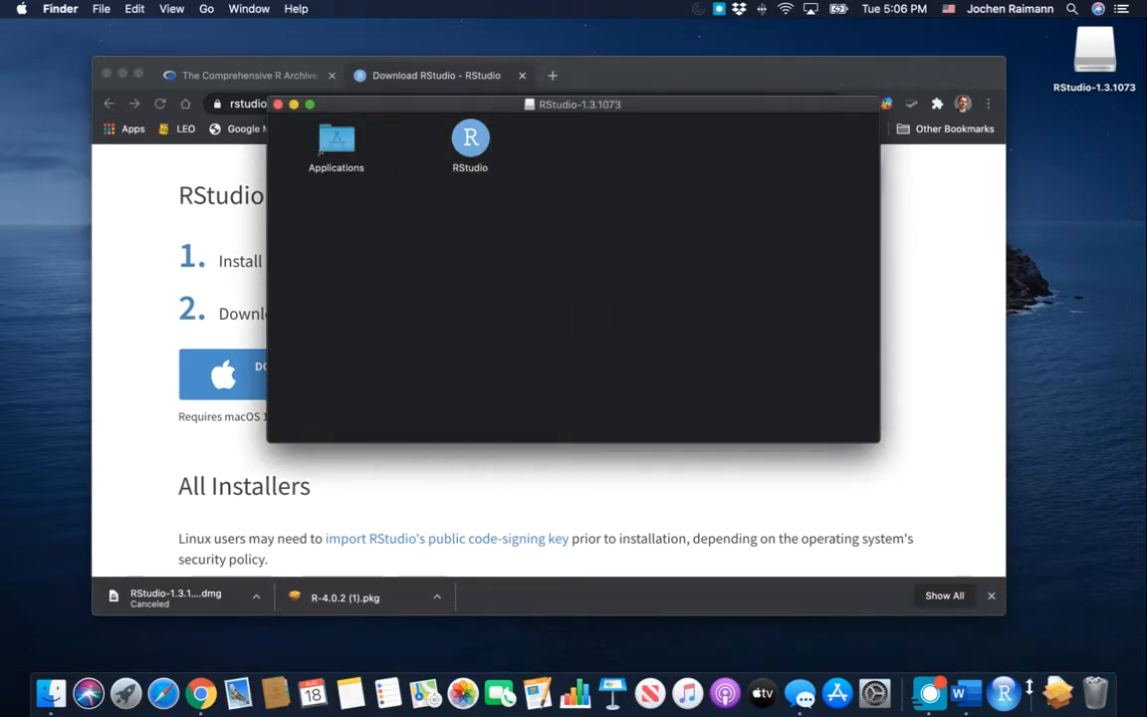
pyautogui.press('super+Tab')
pyautogui.press('super+Tab')
pyautogui.press('super+Tab')
pyautogui.press('super+Tab')
pyautogui.moveTo(508, 104); pyautogui.dragTo(598, 163)
pyautogui.moveTo(653, 93); pyautogui.dragTo(667, 64)
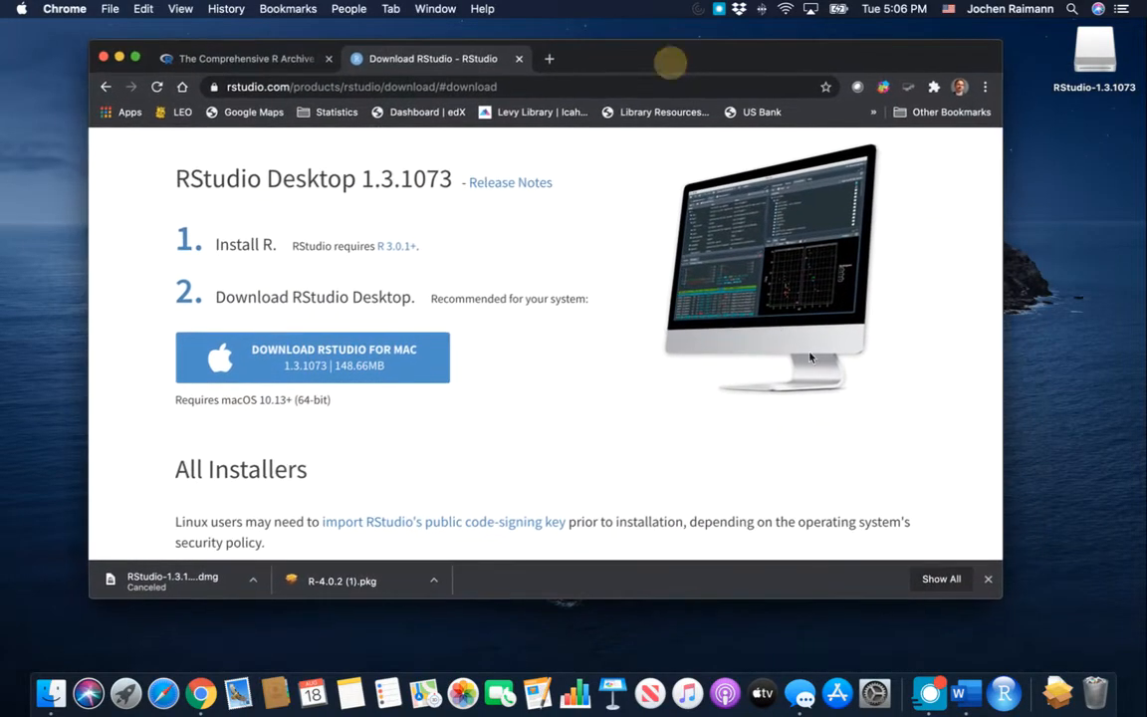
# Step: Find RStudio with a Spotlight search, launch it, and approve opening the app downloaded from the Internet
pyautogui.click(1073, 8)
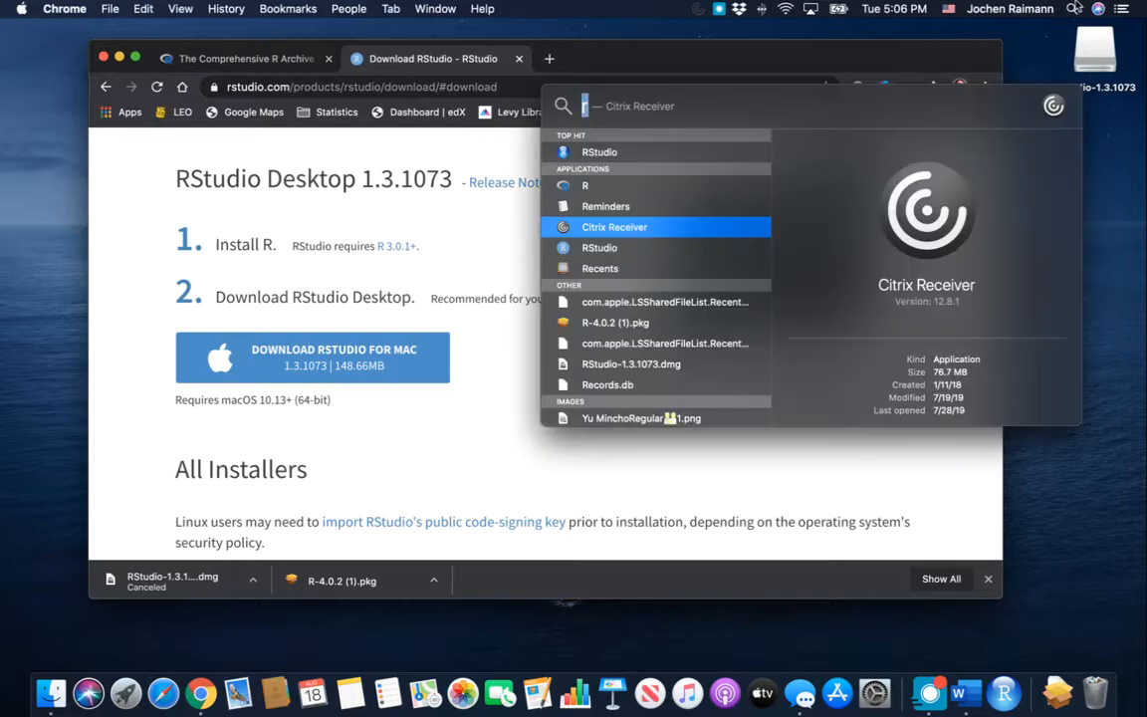
pyautogui.click(614, 154)
pyautogui.press('Return')
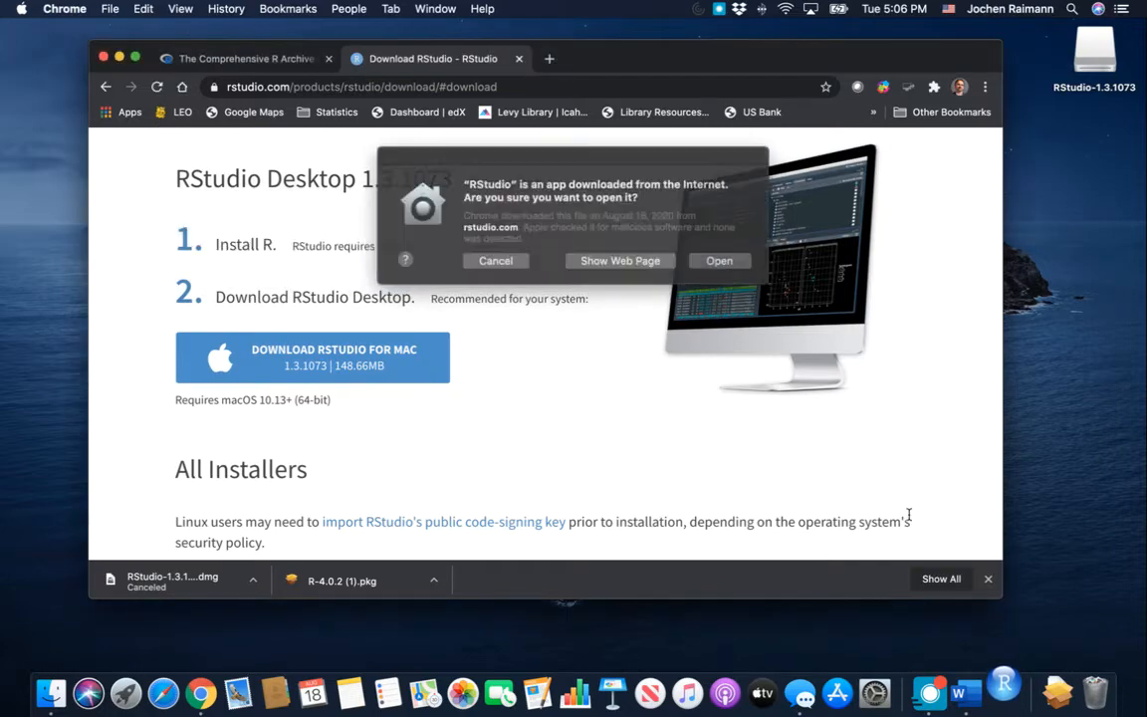
pyautogui.moveTo(502, 164); pyautogui.dragTo(539, 188)
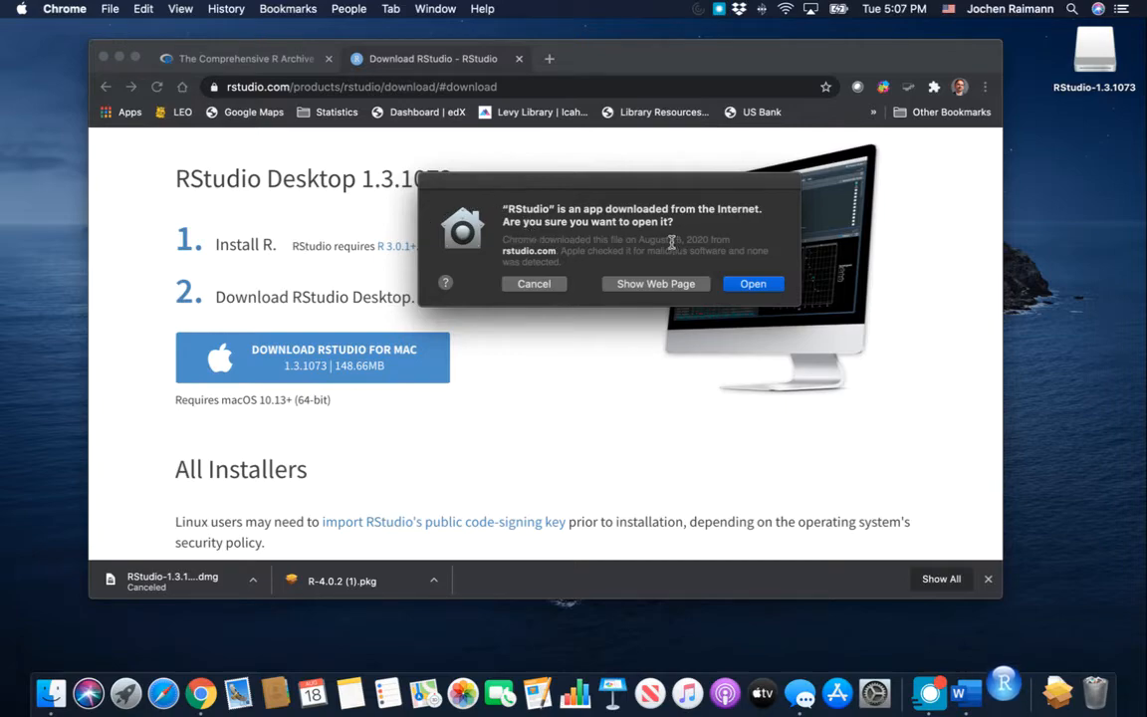
pyautogui.click(753, 284)
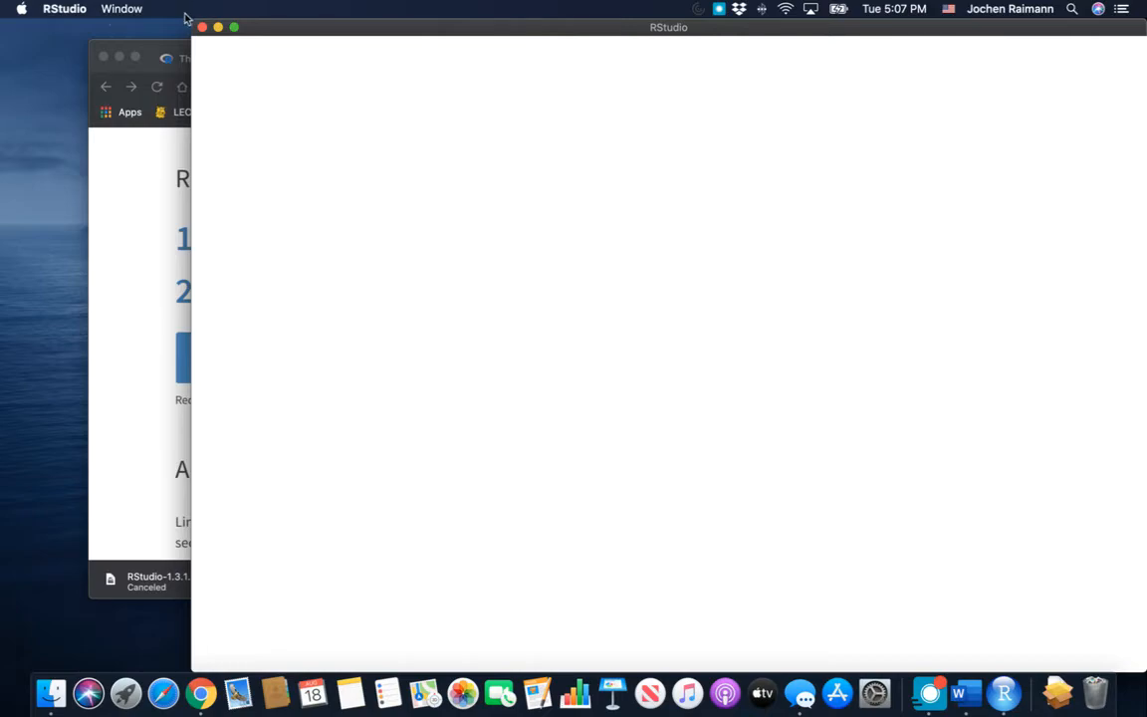
# Step: Move the RStudio window fully onto the screen and allow automated crash reporting
pyautogui.moveTo(189, 18); pyautogui.dragTo(272, 85)
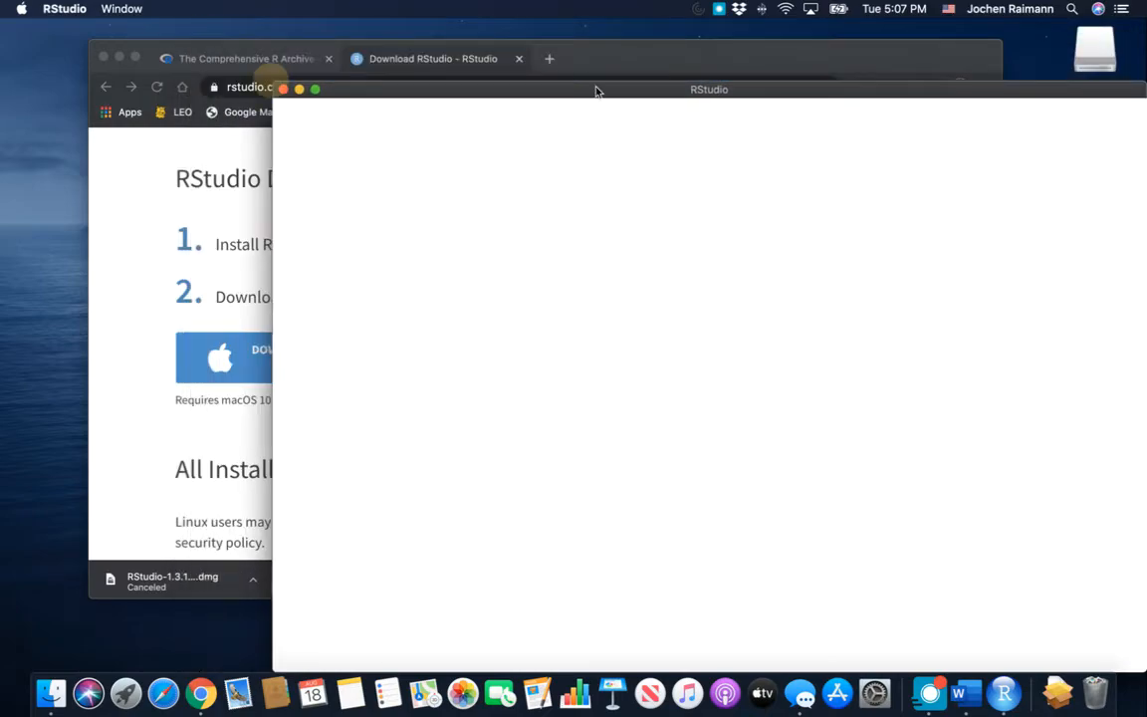
pyautogui.moveTo(627, 95); pyautogui.dragTo(454, 44)
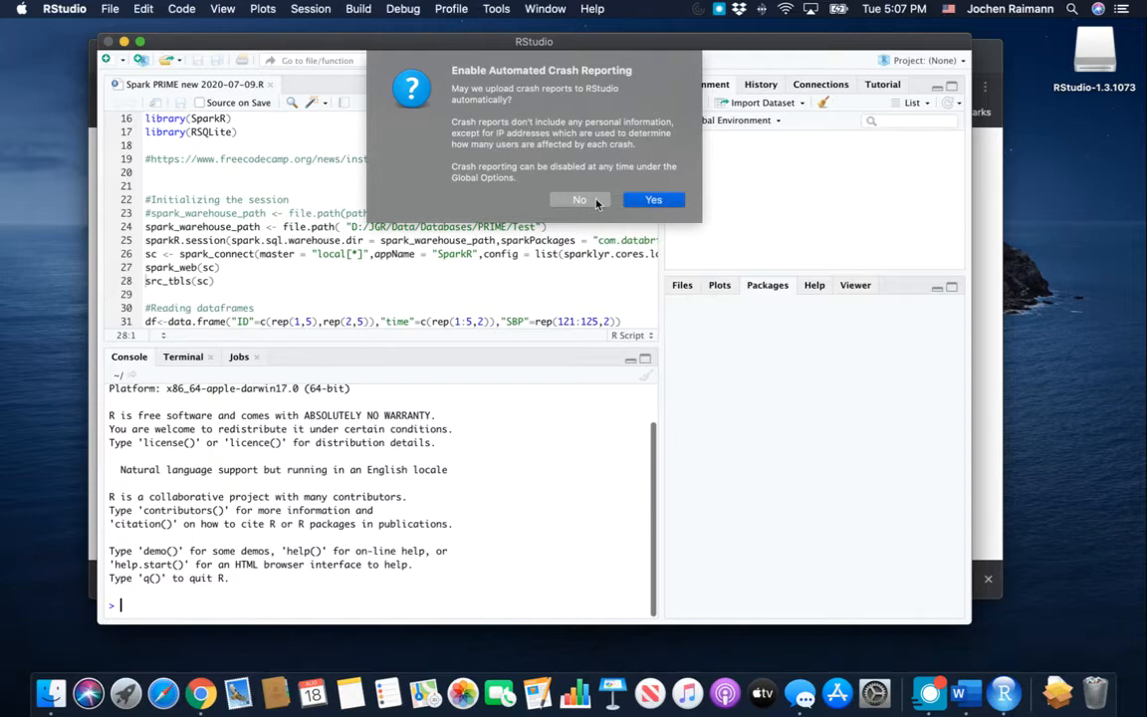
pyautogui.click(673, 202)
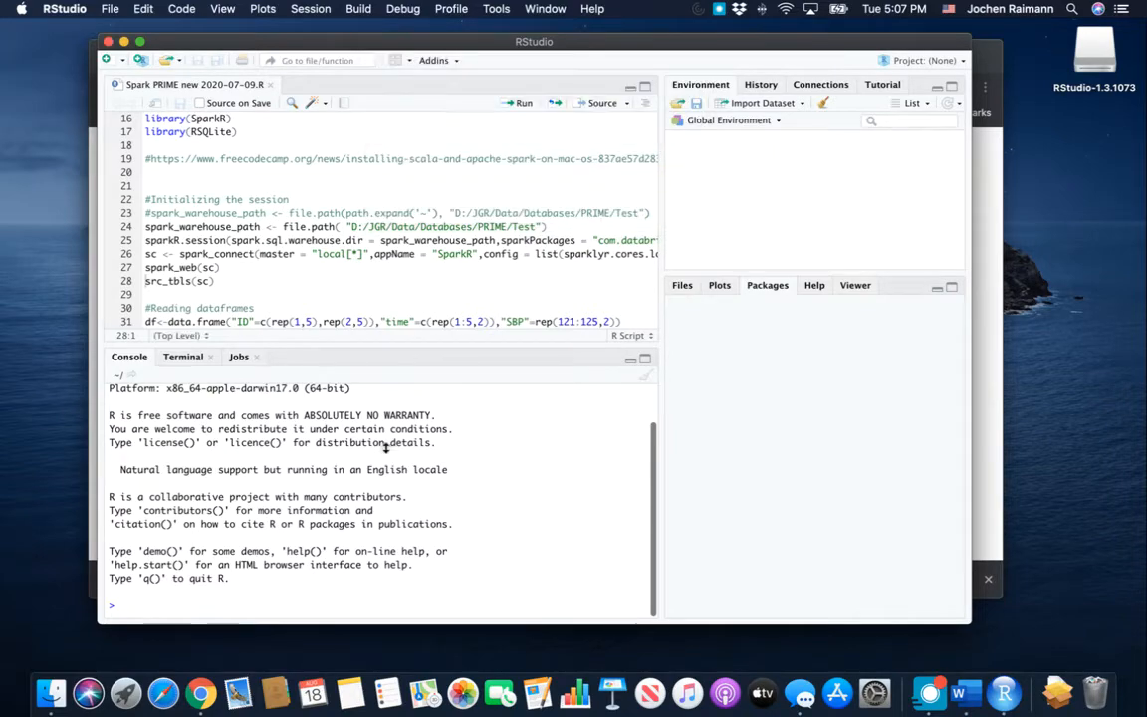
# Step: Close the script Spark PRIME new 2020-07-09.R and create a new blank R script
pyautogui.click(270, 85)
pyautogui.click(112, 60)
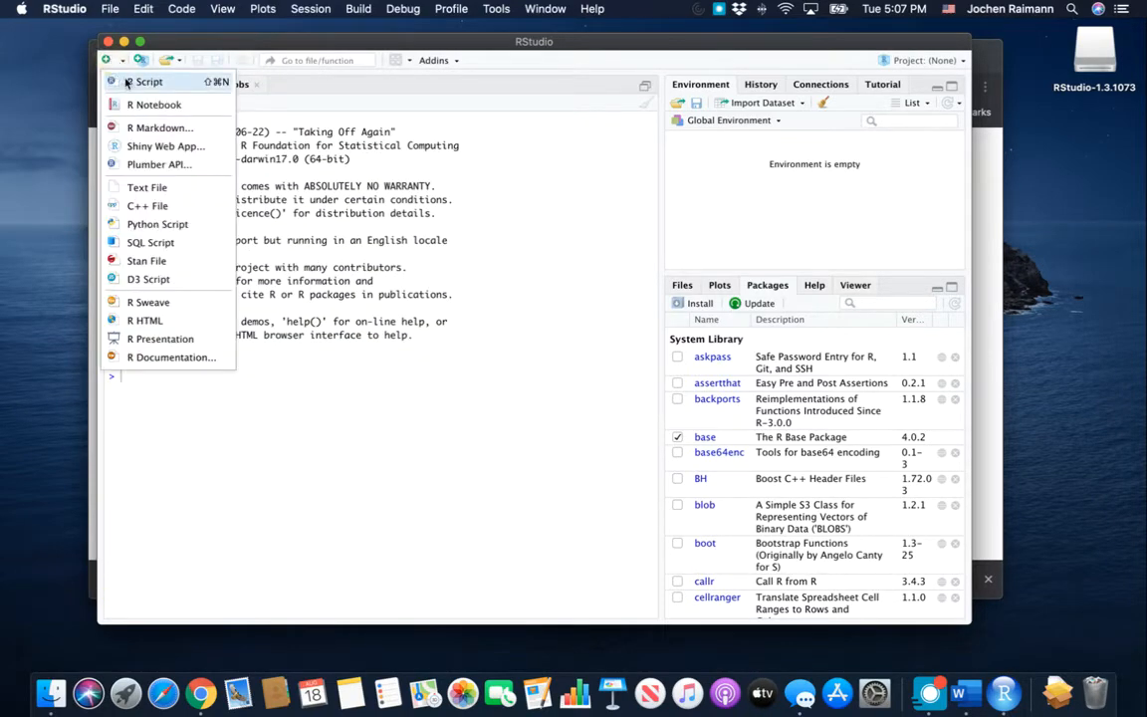
pyautogui.click(129, 79)
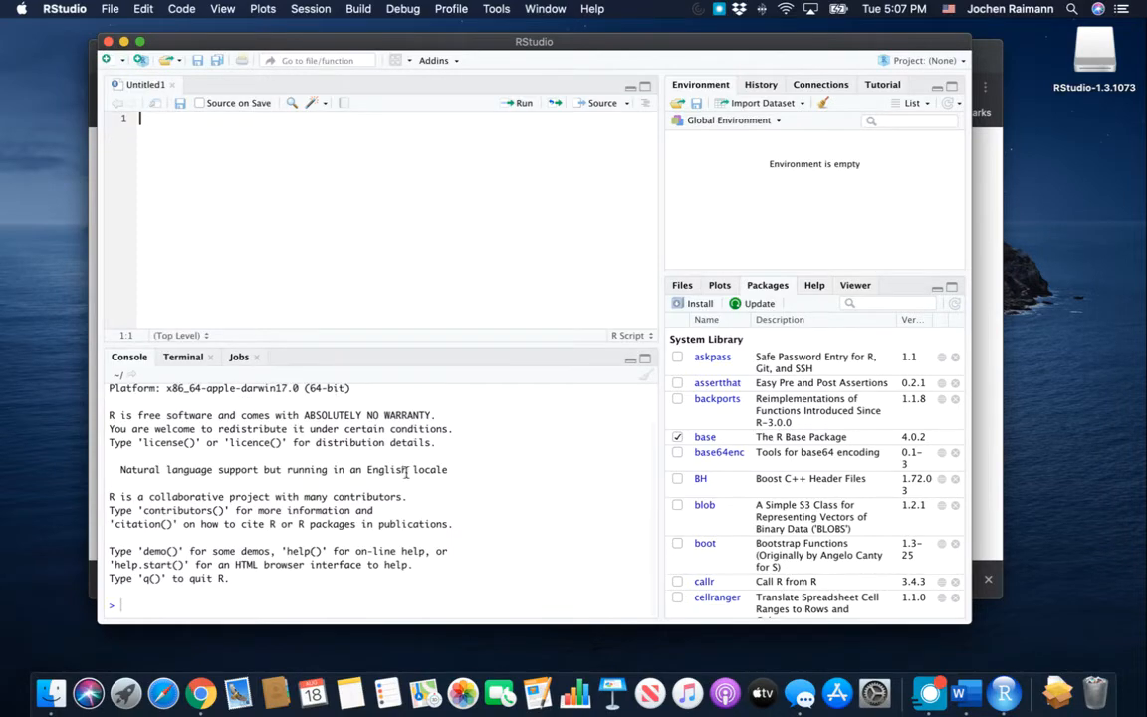
pyautogui.scroll(3, 373, 494)
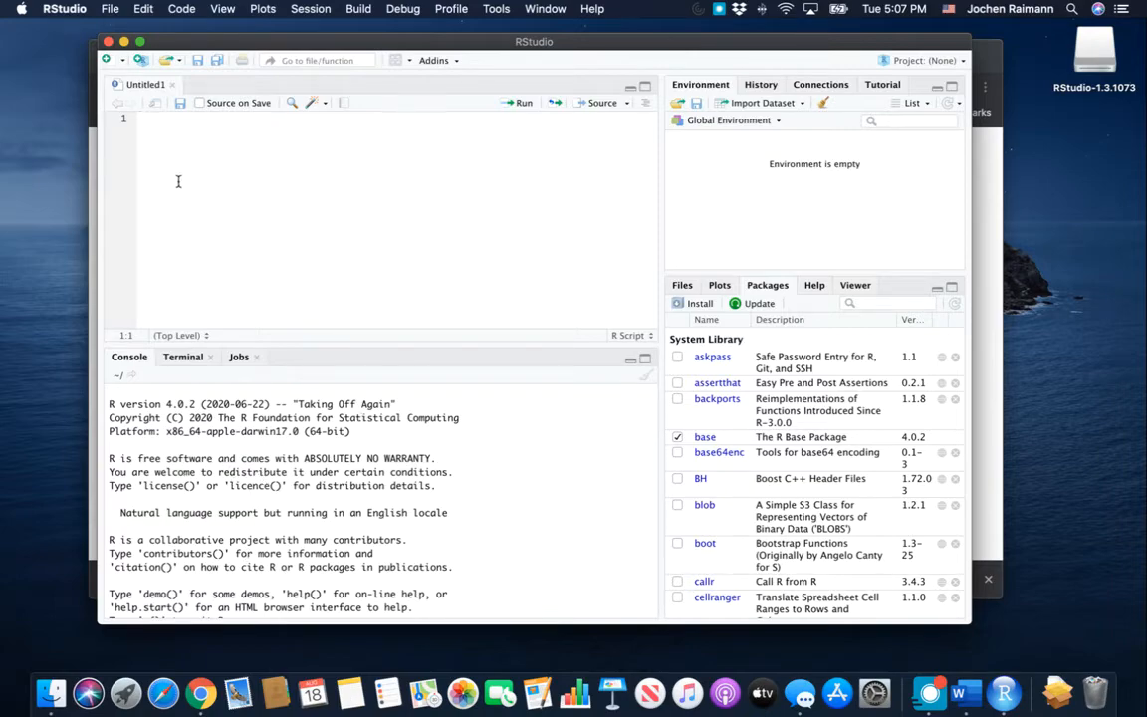
# Step: Enter the sample text asdfasdfa on line 2 and asdfasdf on line 4 of the new script, adding blank lines below
pyautogui.click(170, 125)
pyautogui.press('Return')
pyautogui.press('Return')
pyautogui.press('Return')
pyautogui.write('asdfasdfa')
pyautogui.press('Down')
pyautogui.press('Down')
pyautogui.write('asdfasdf')
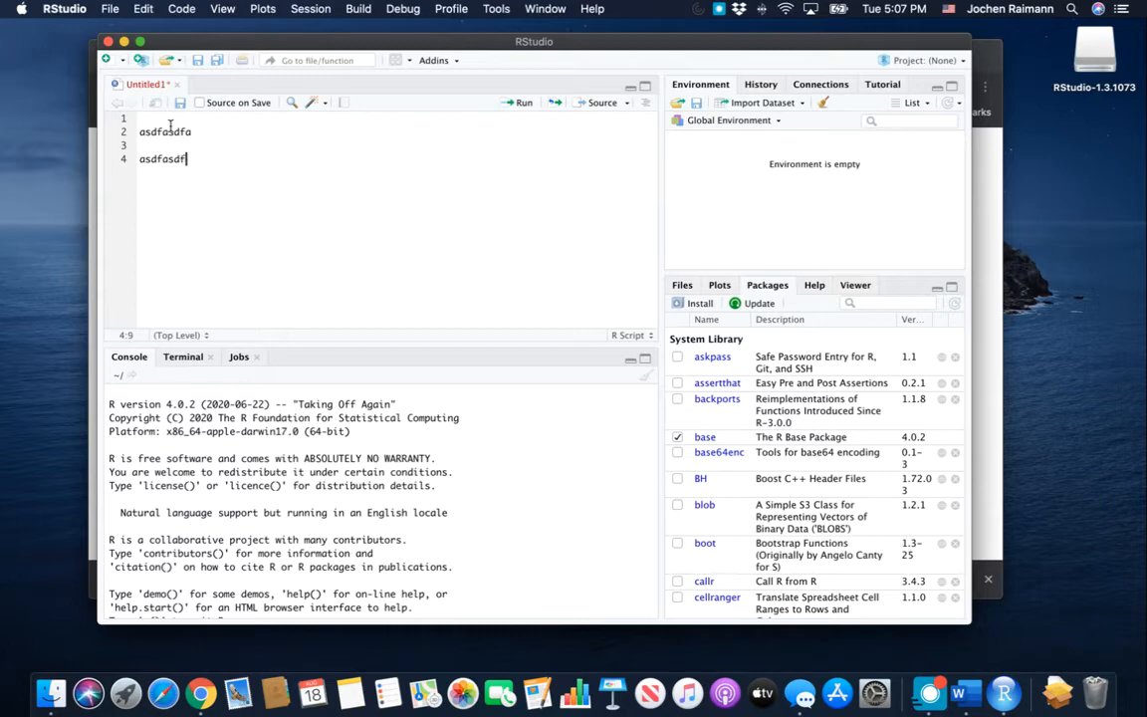
pyautogui.press('Return')
pyautogui.press('Return')
pyautogui.press('Up')
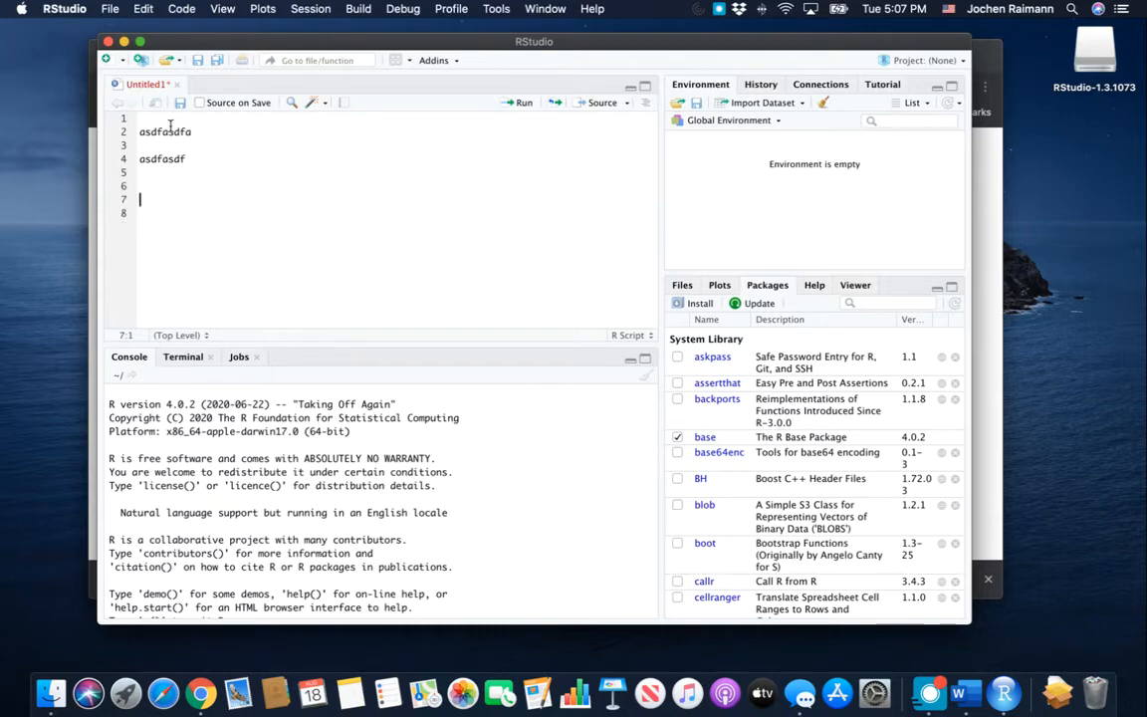